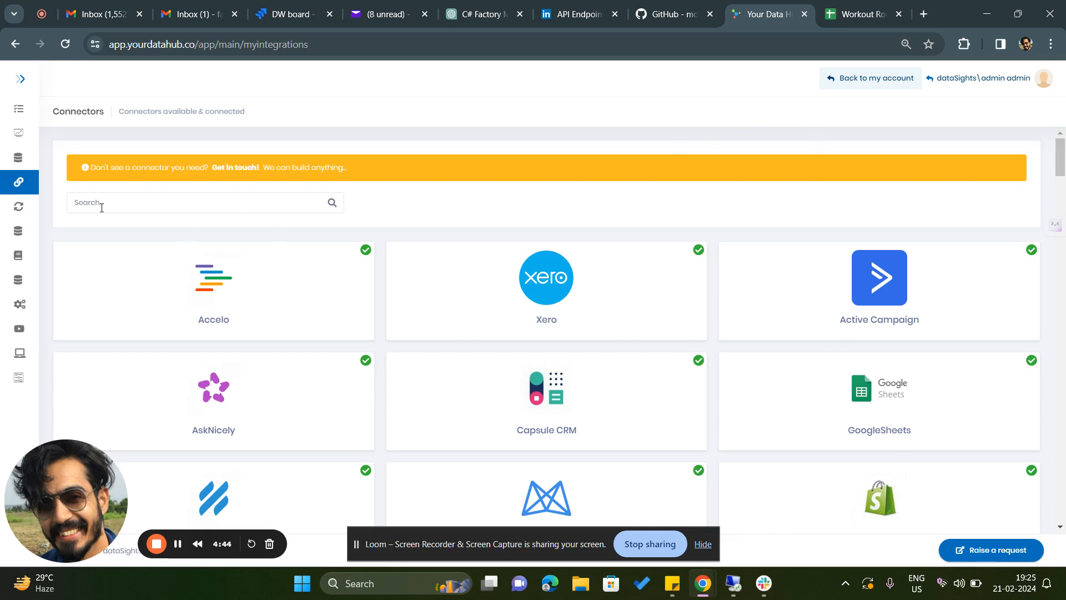
# Step: Open the GoogleSheets connector and start adding a new entity
pyautogui.moveTo(20, 183)
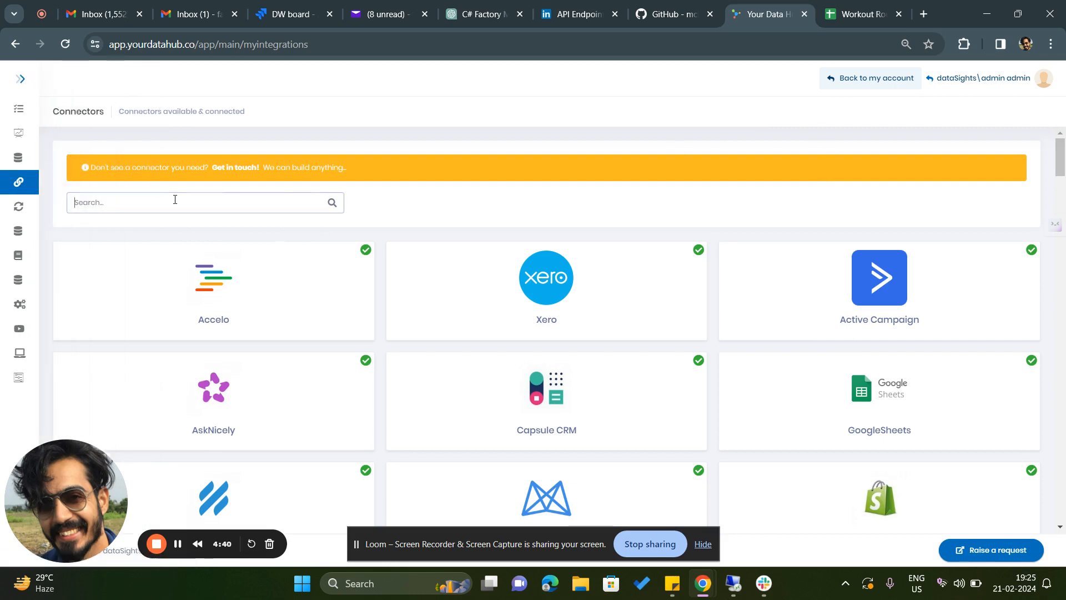
pyautogui.click(850, 393)
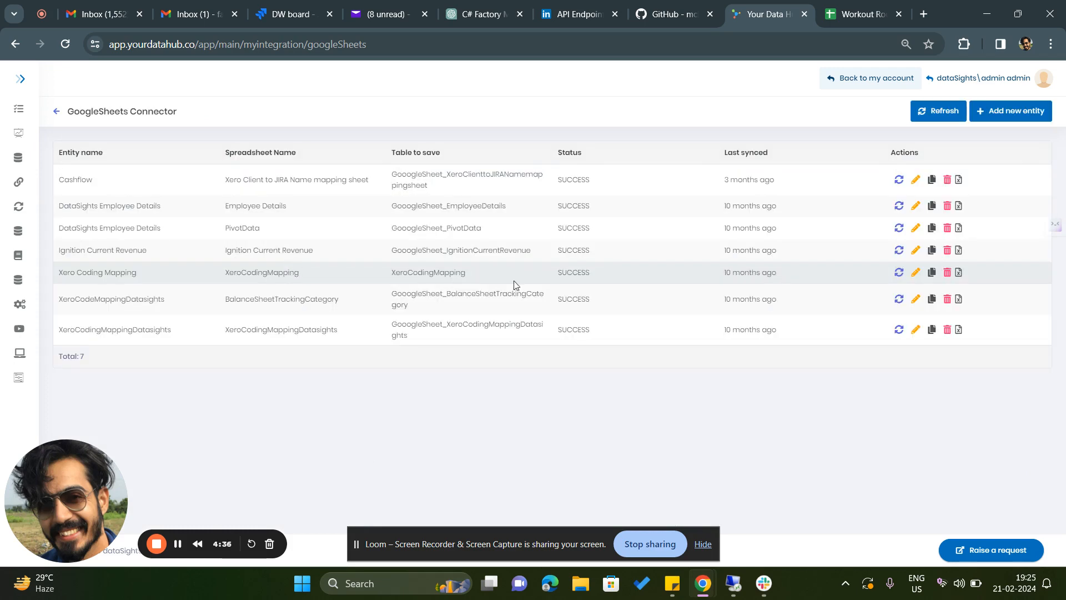
pyautogui.click(1024, 113)
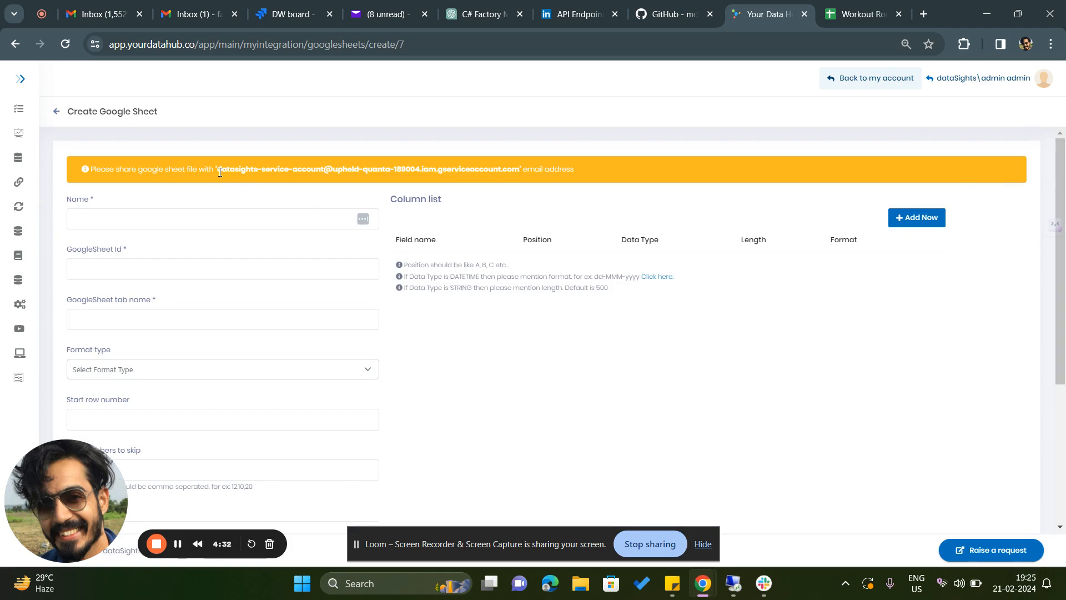
# Step: Share the Workout Routine spreadsheet as Viewer with the service account e-mail given on the Create Google Sheet form
pyautogui.moveTo(219, 172); pyautogui.dragTo(509, 169)
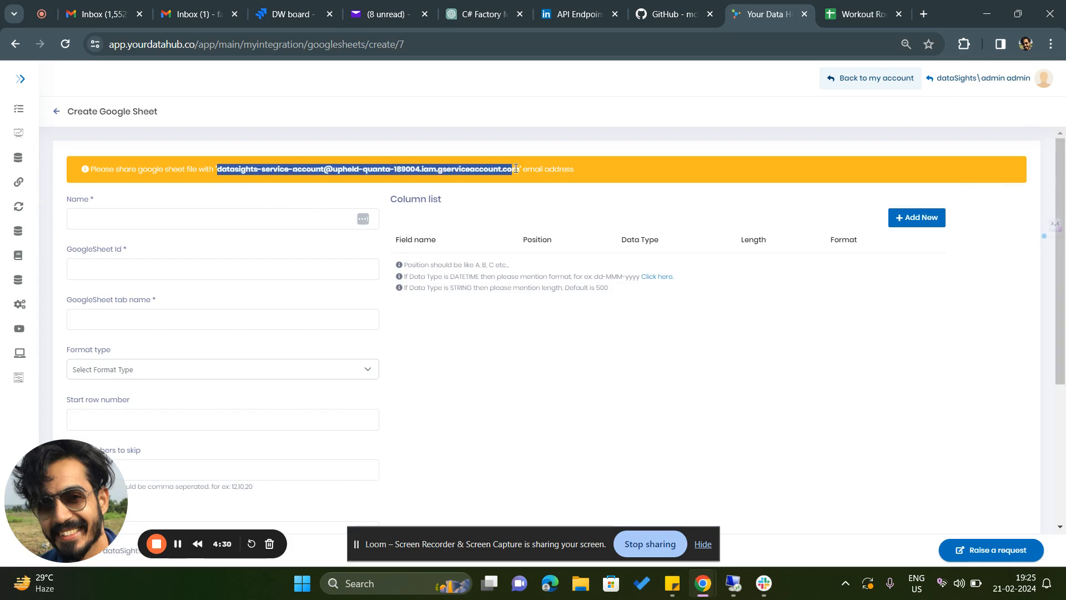
pyautogui.click(861, 14)
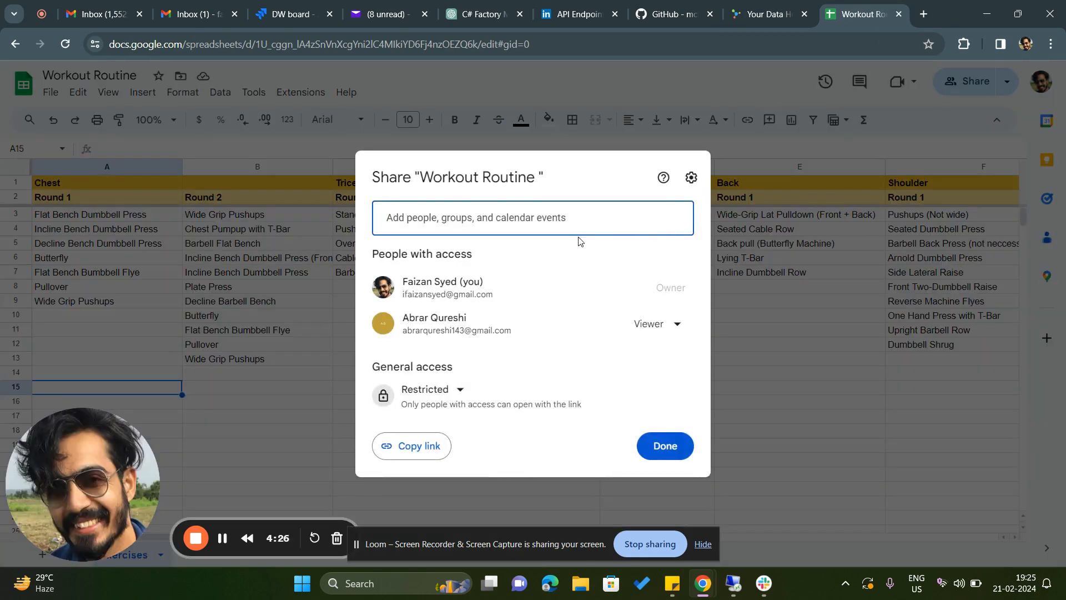
pyautogui.click(535, 219)
pyautogui.hotkey('ctrl', 'v')
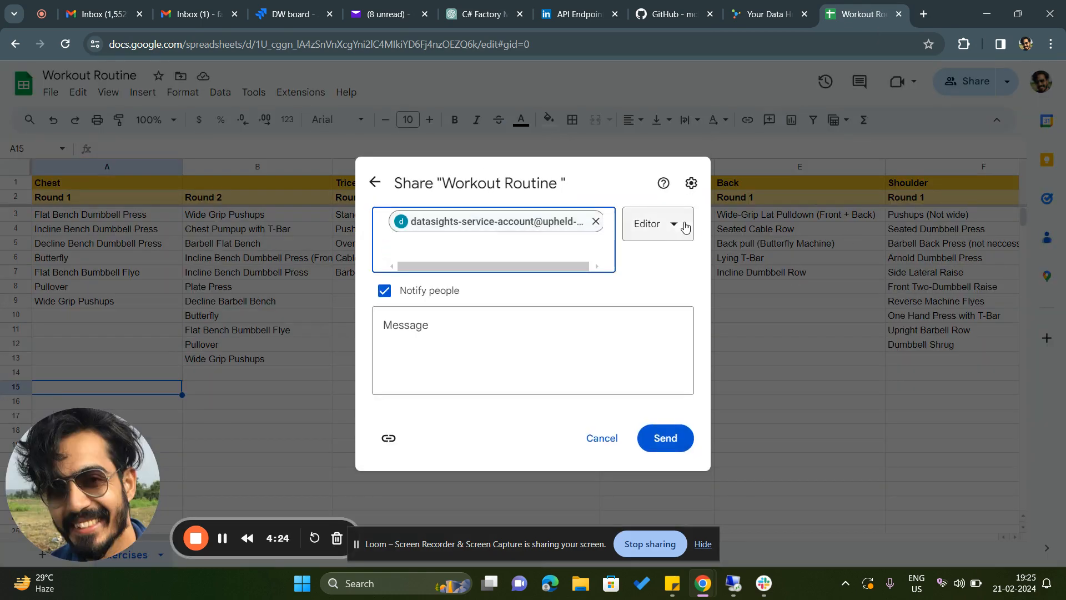
pyautogui.click(661, 238)
pyautogui.click(675, 263)
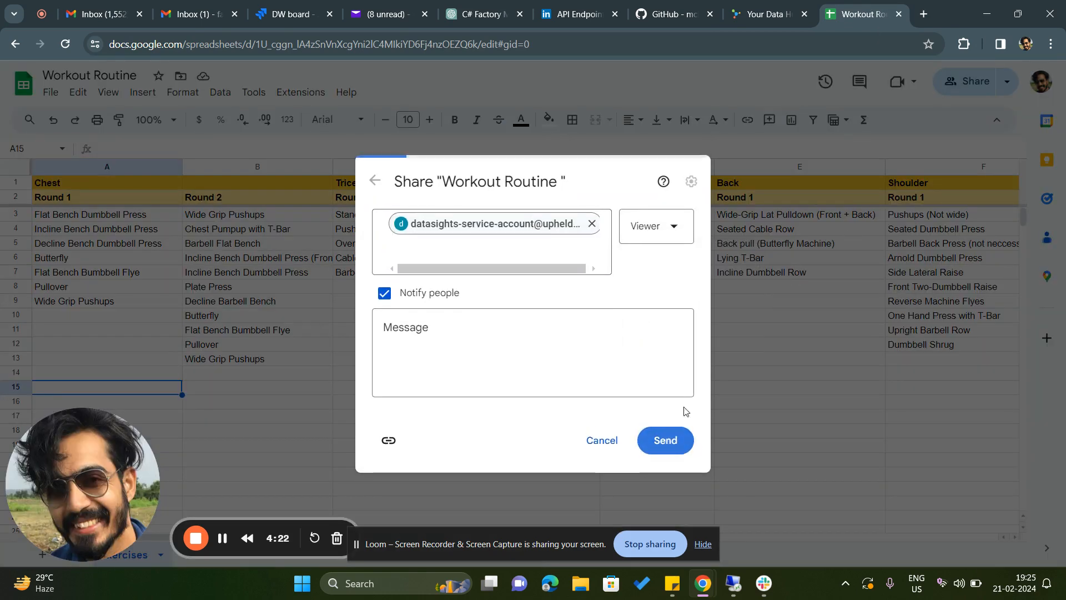
pyautogui.click(665, 438)
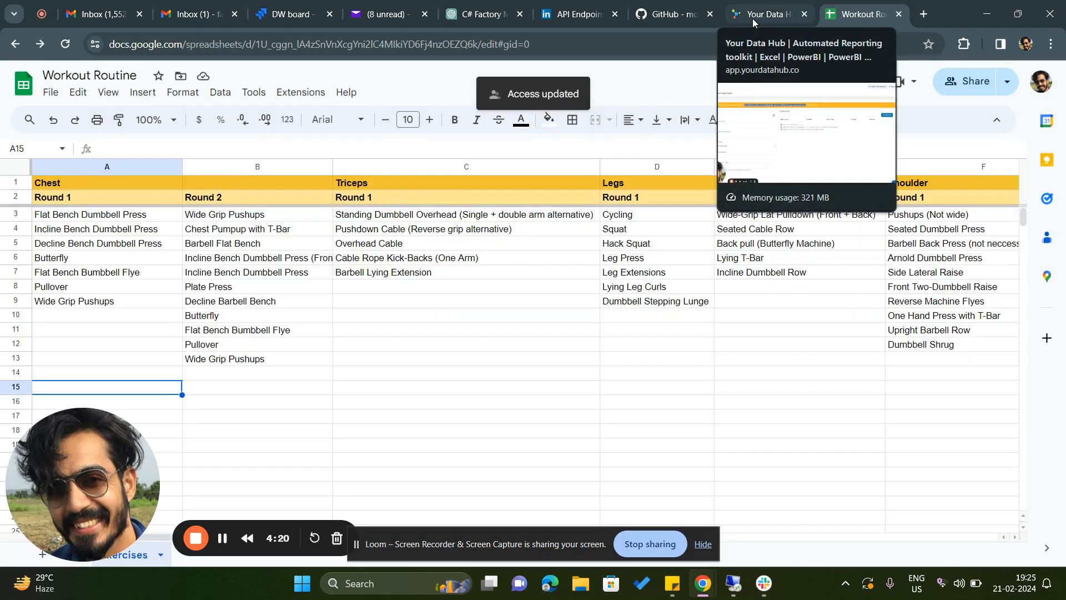
# Step: Examine the Workout Routine sheet's columns and header rows, and check which row the exercise data starts on
pyautogui.click(753, 22)
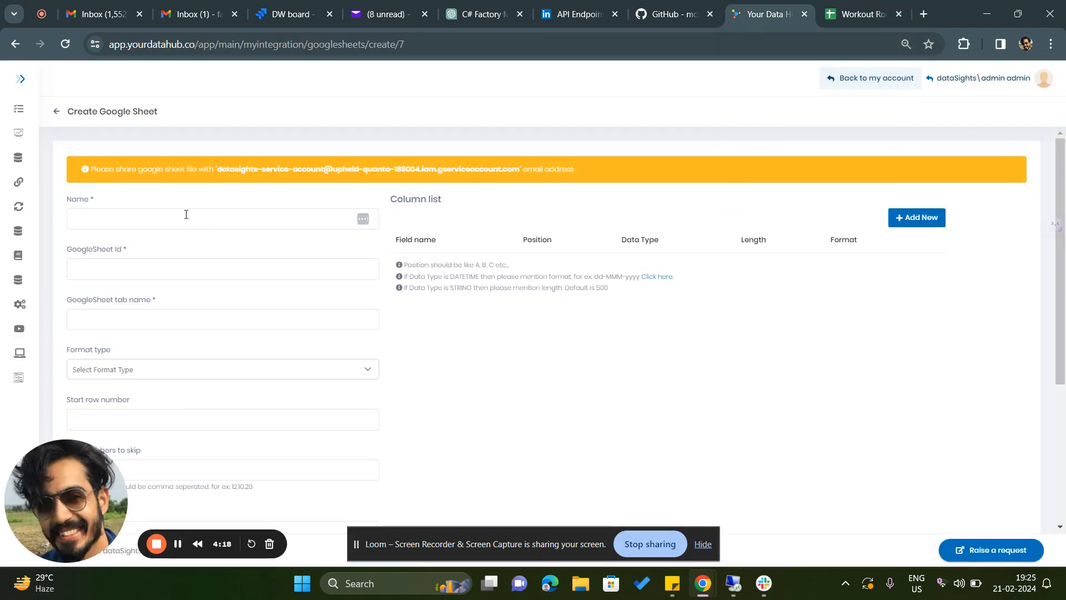
pyautogui.click(858, 14)
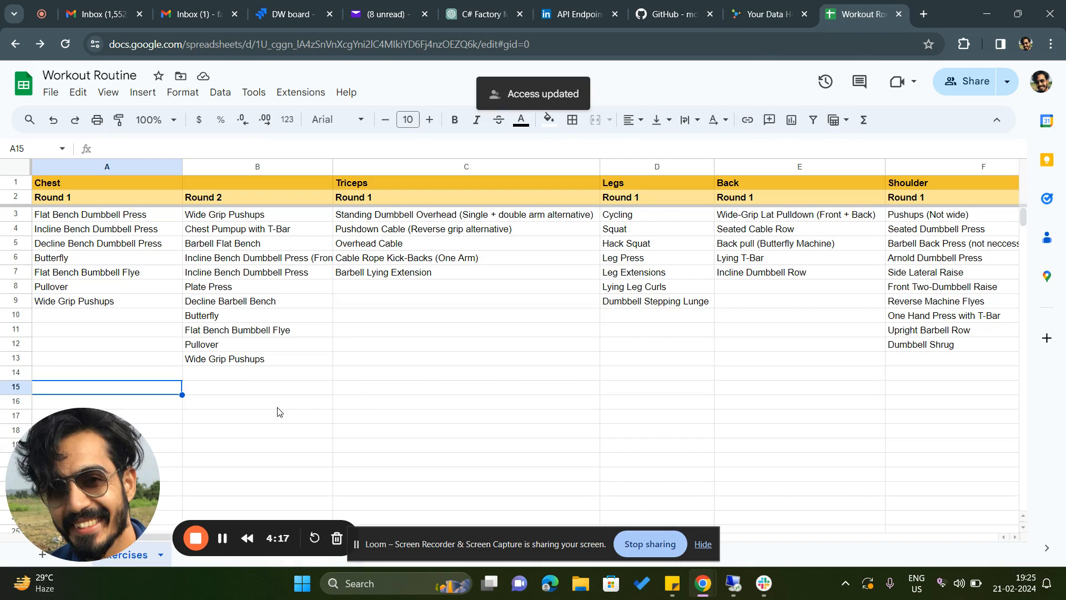
pyautogui.click(225, 391)
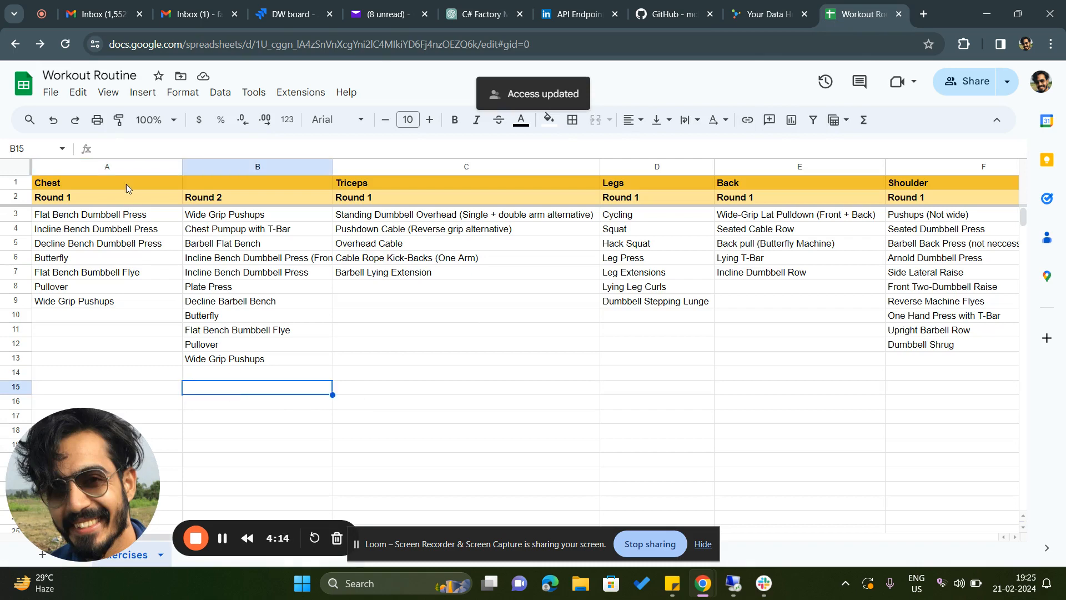
pyautogui.click(117, 167)
pyautogui.click(234, 169)
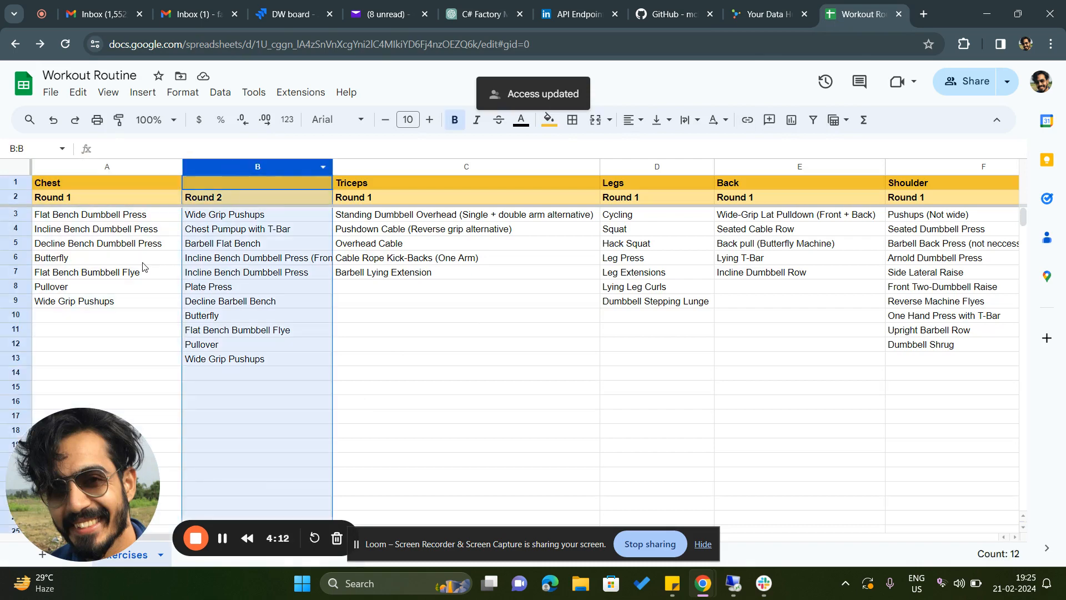
pyautogui.click(83, 257)
pyautogui.click(21, 213)
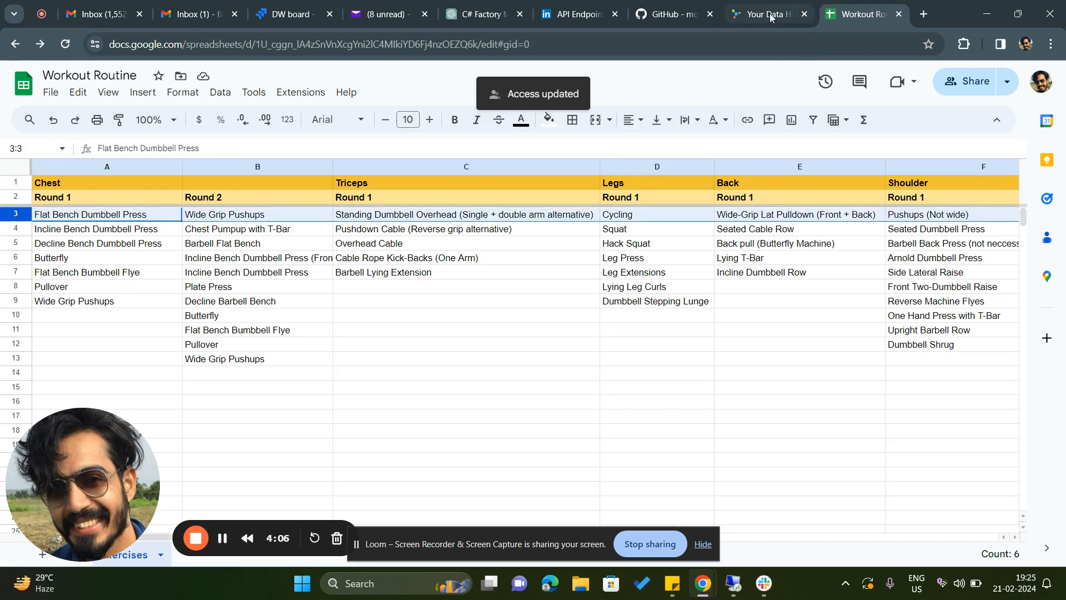
pyautogui.moveTo(771, 17)
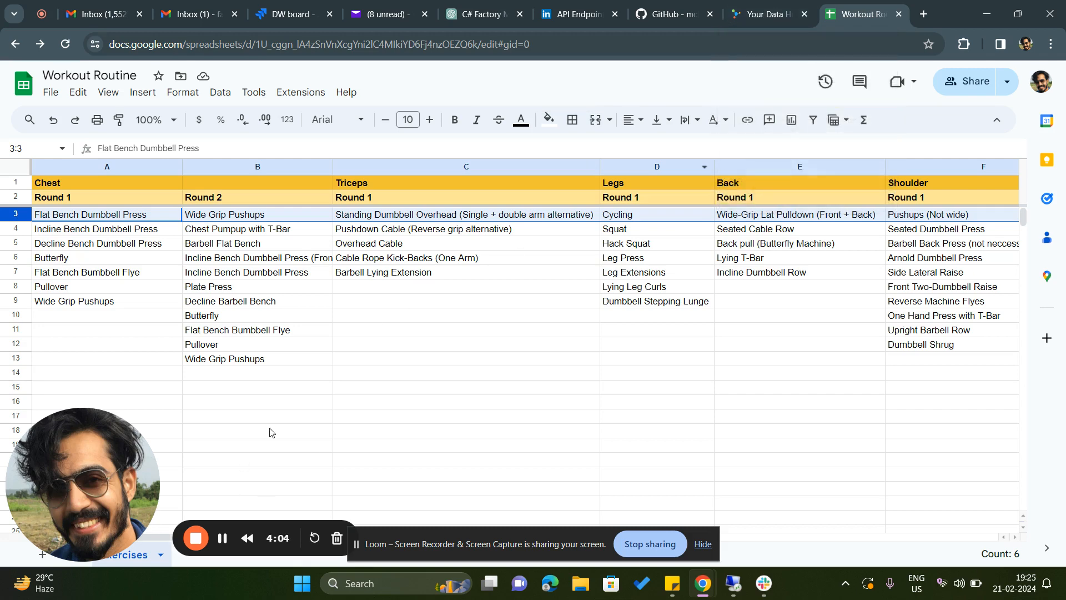
pyautogui.moveTo(102, 482); pyautogui.dragTo(201, 442)
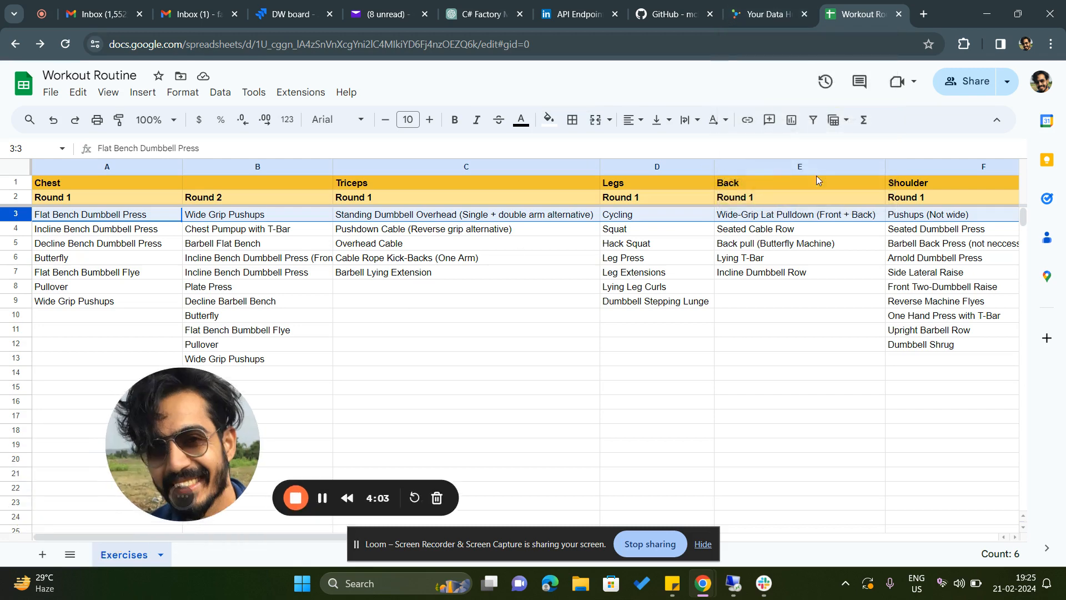
# Step: In Your Data Hub, name the new entity Exercise and fill in the GoogleSheet Id, checking it against the Workout Routine sheet's URL
pyautogui.click(770, 15)
pyautogui.click(174, 215)
pyautogui.write('Exercise')
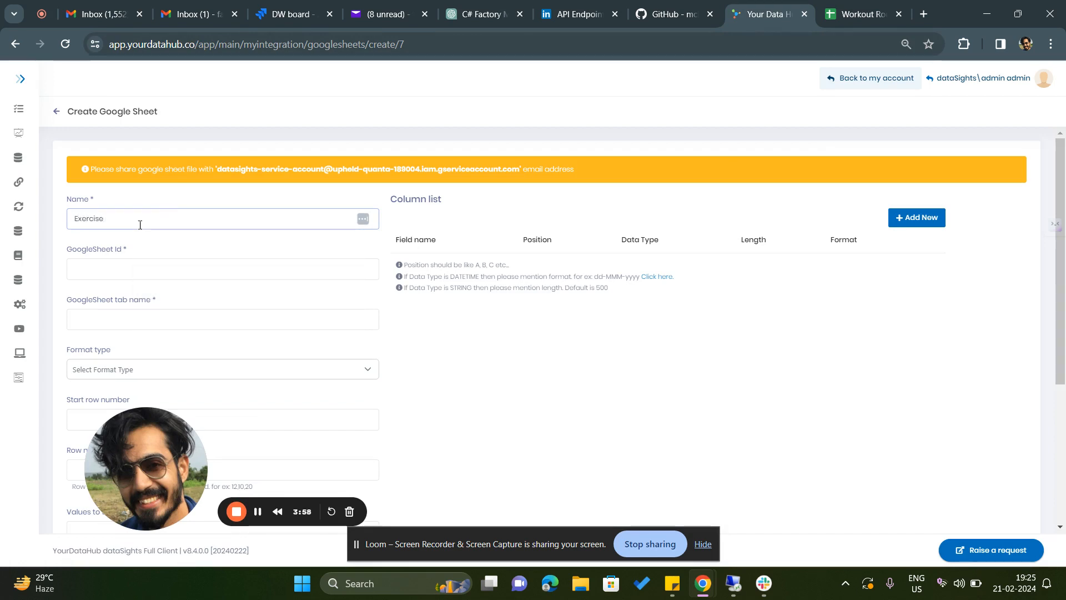
pyautogui.click(131, 270)
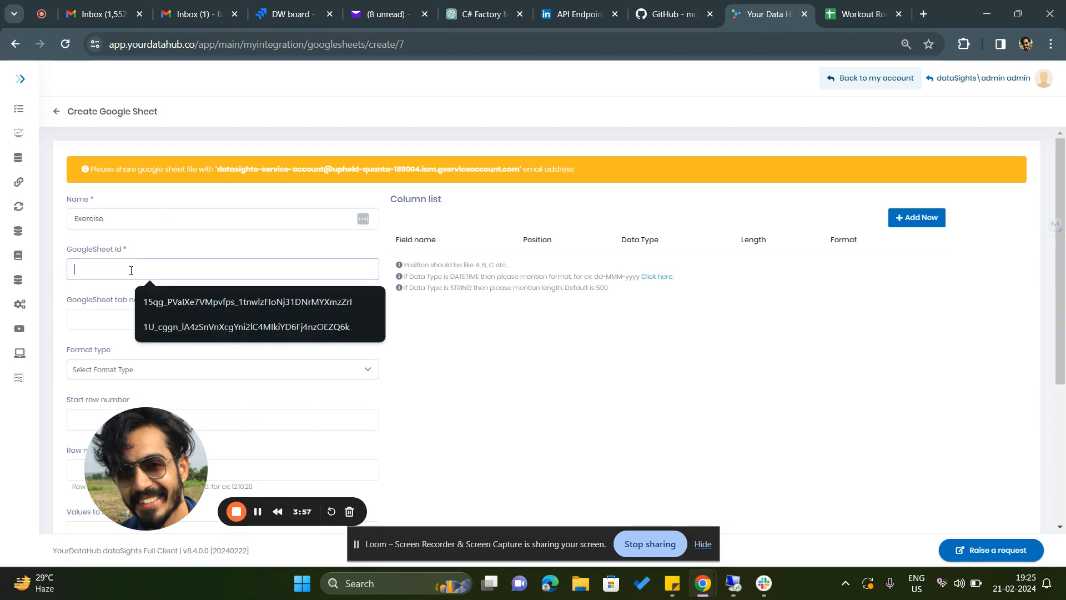
pyautogui.click(191, 328)
pyautogui.click(855, 14)
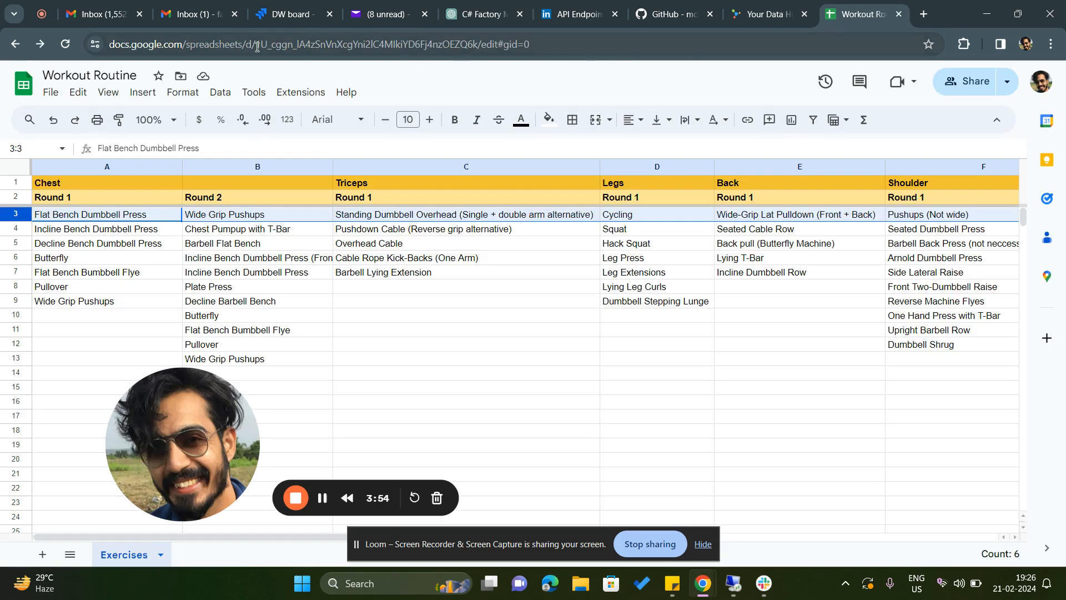
pyautogui.moveTo(257, 45); pyautogui.dragTo(492, 44)
pyautogui.click(813, 5)
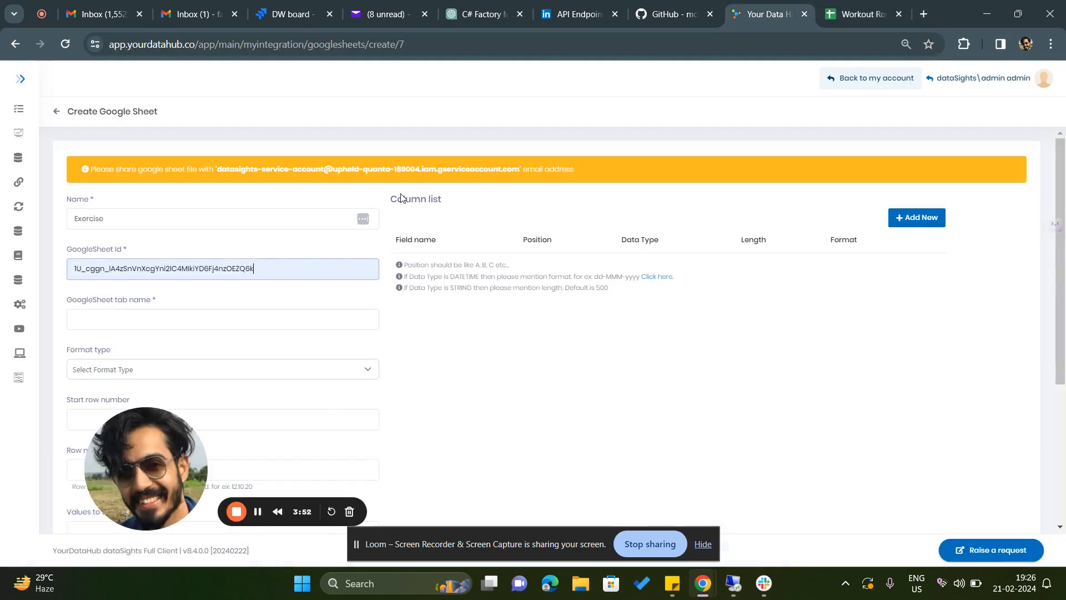
# Step: Set the GoogleSheet tab name to Exercises, checking it against the tab in the Workout Routine spreadsheet
pyautogui.click(140, 321)
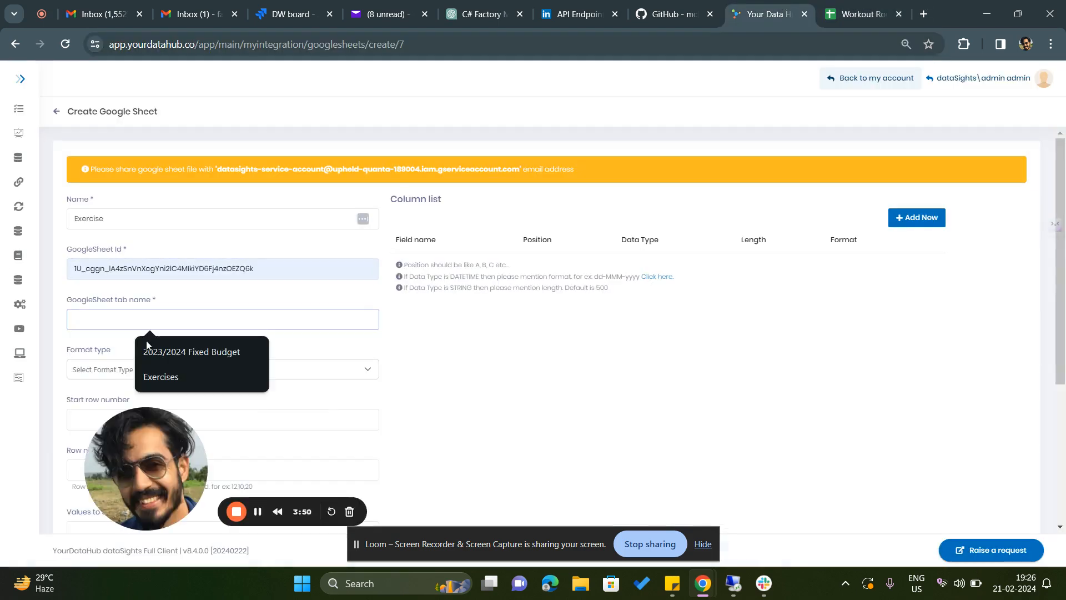
pyautogui.click(166, 377)
pyautogui.click(856, 14)
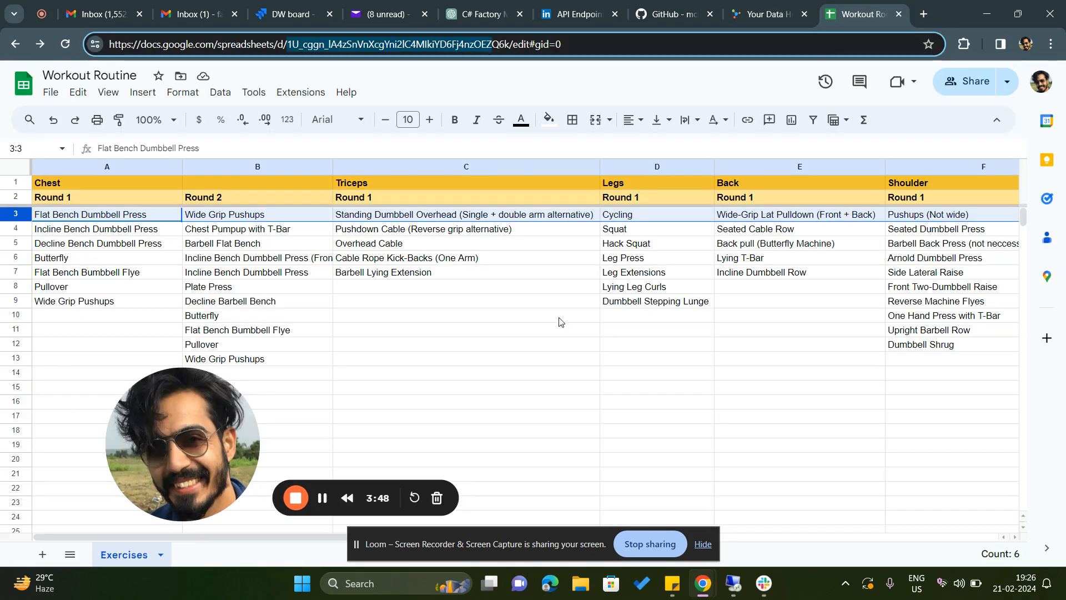
pyautogui.doubleClick(129, 560)
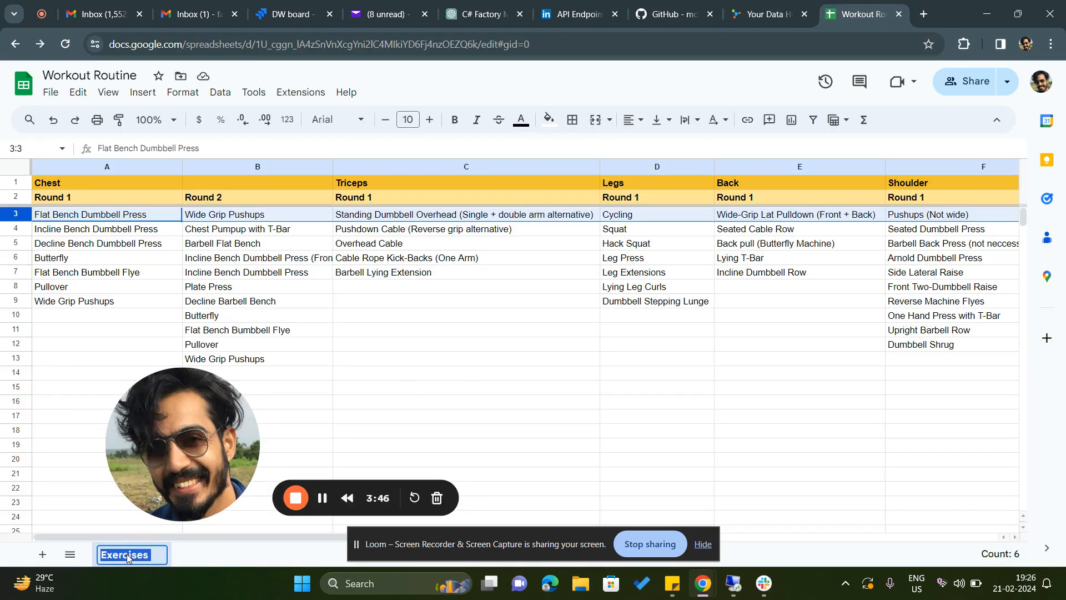
pyautogui.click(788, 6)
# Step: Set the format type to Table and the start row number to 3, checking the first data row in the sheet
pyautogui.scroll(-1, 261, 319)
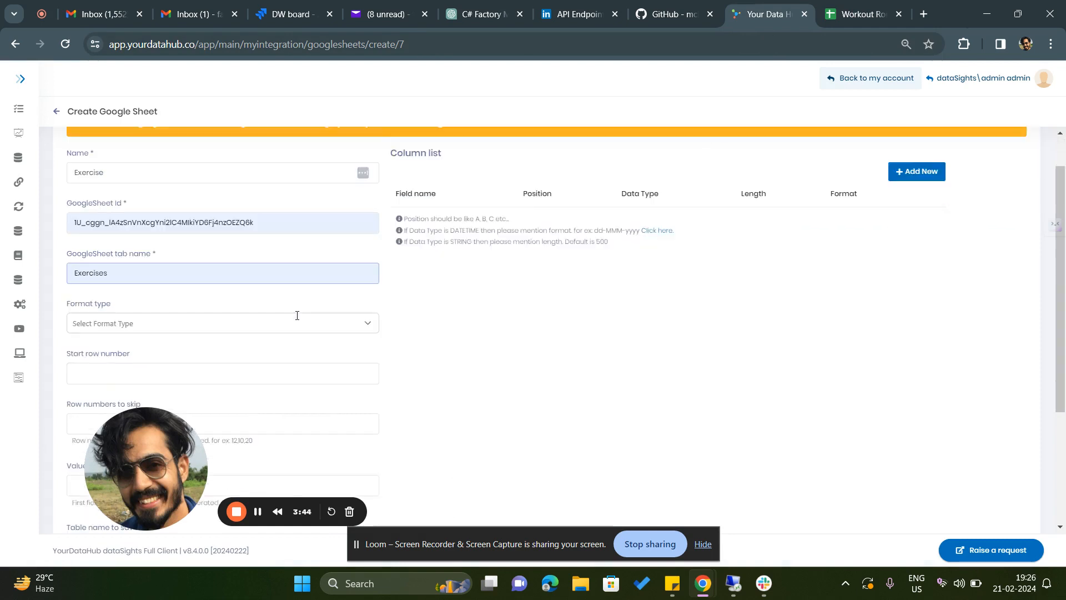
pyautogui.click(145, 303)
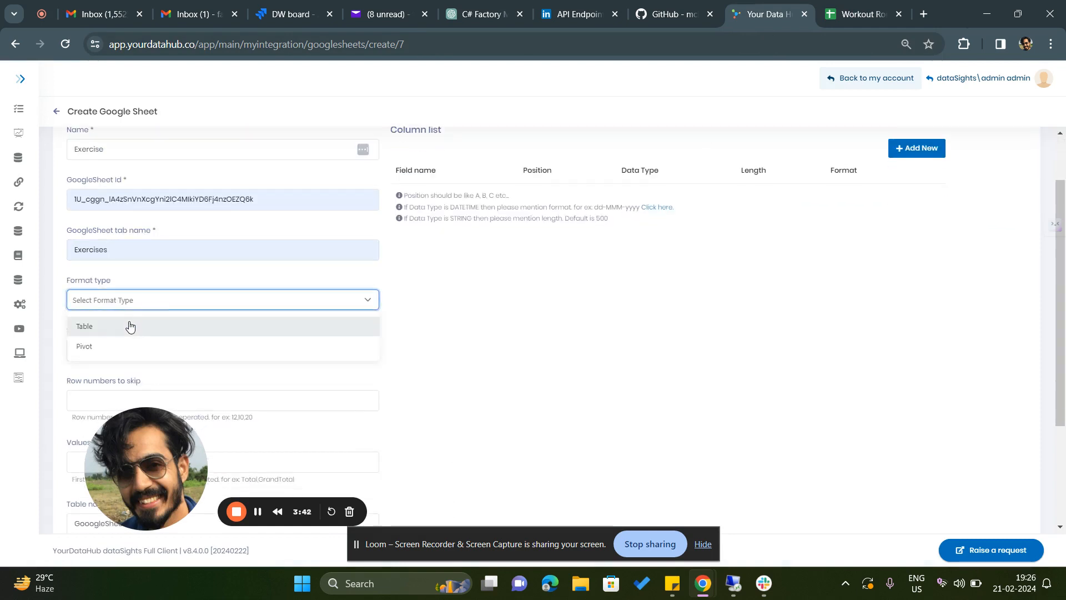
pyautogui.click(134, 325)
pyautogui.scroll(-1, 175, 328)
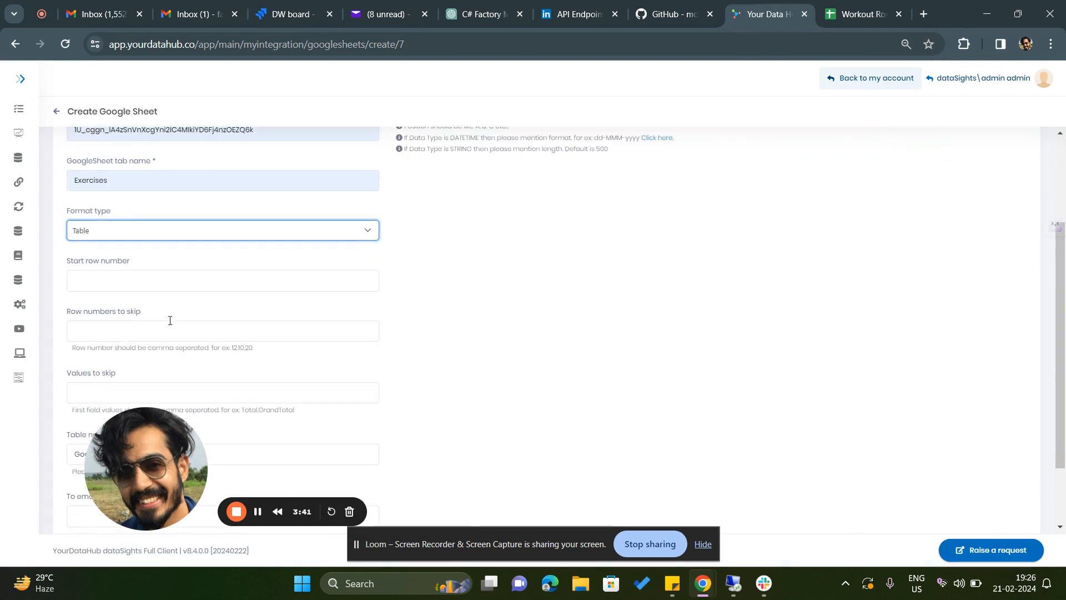
pyautogui.click(157, 287)
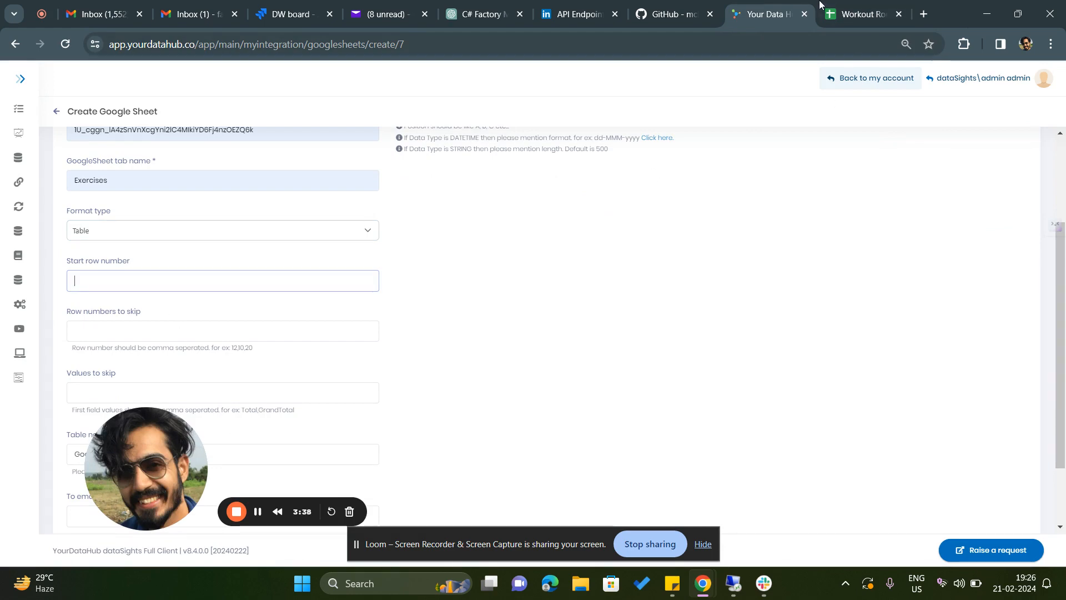
pyautogui.click(857, 10)
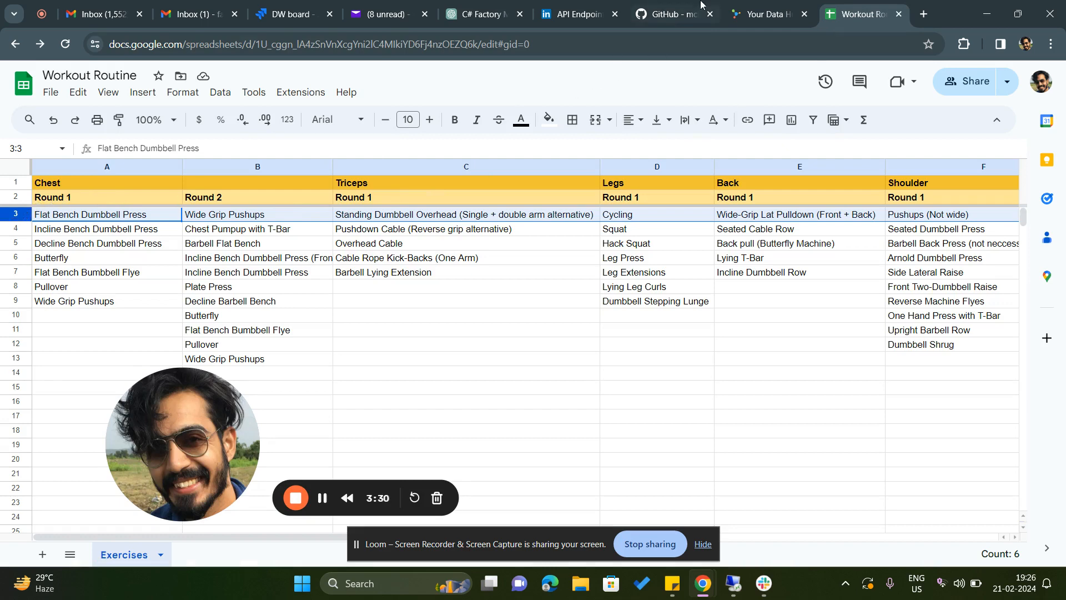
pyautogui.click(766, 14)
pyautogui.write('3')
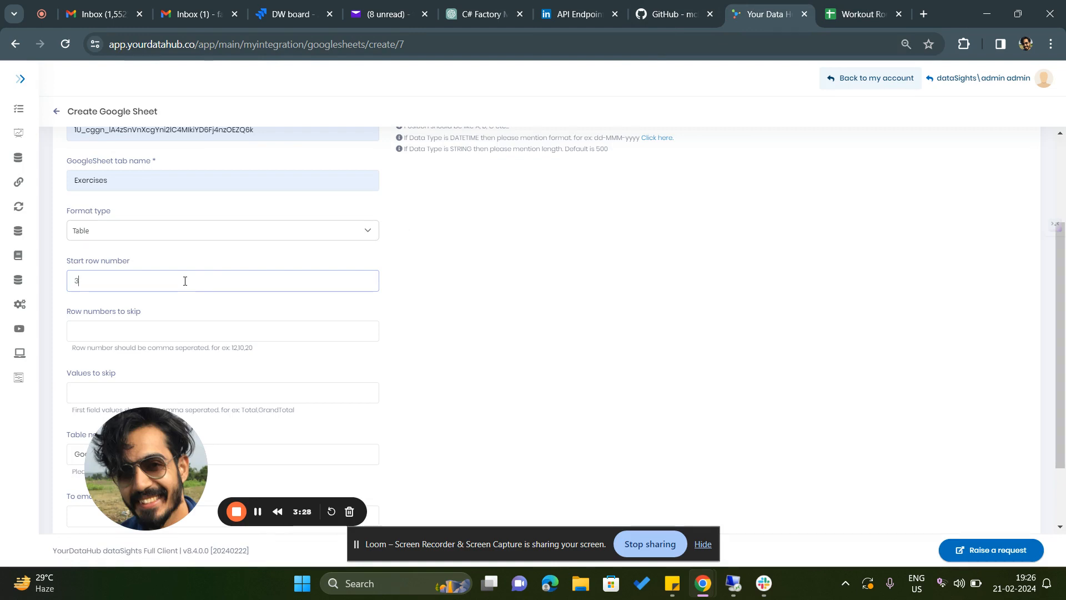
# Step: Review the Row numbers to skip and Values to skip fields against the rows of the Workout Routine sheet
pyautogui.scroll(-1, 216, 309)
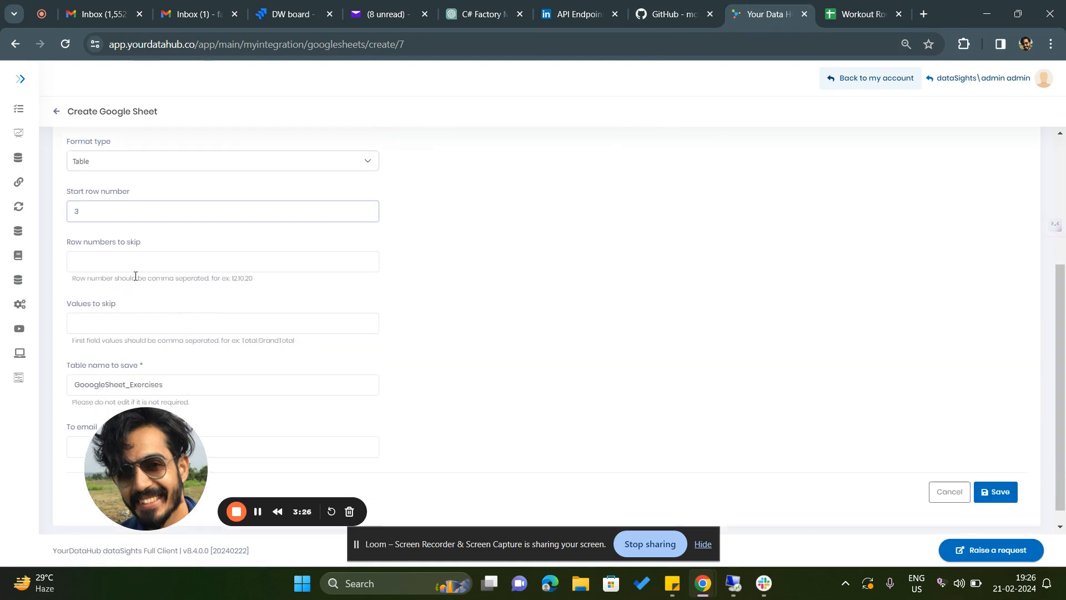
pyautogui.click(137, 260)
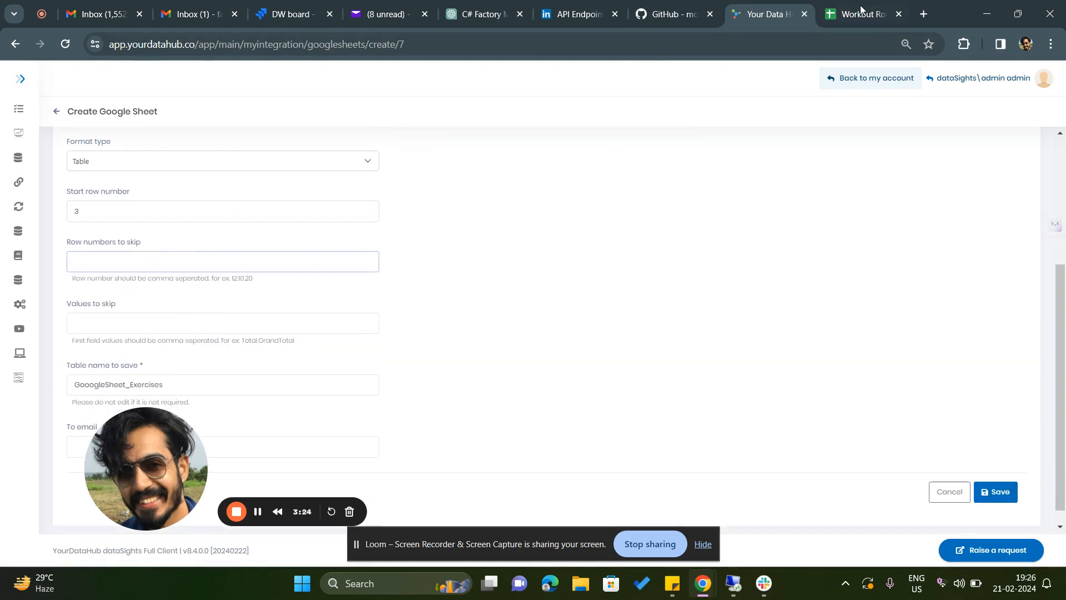
pyautogui.moveTo(863, 6)
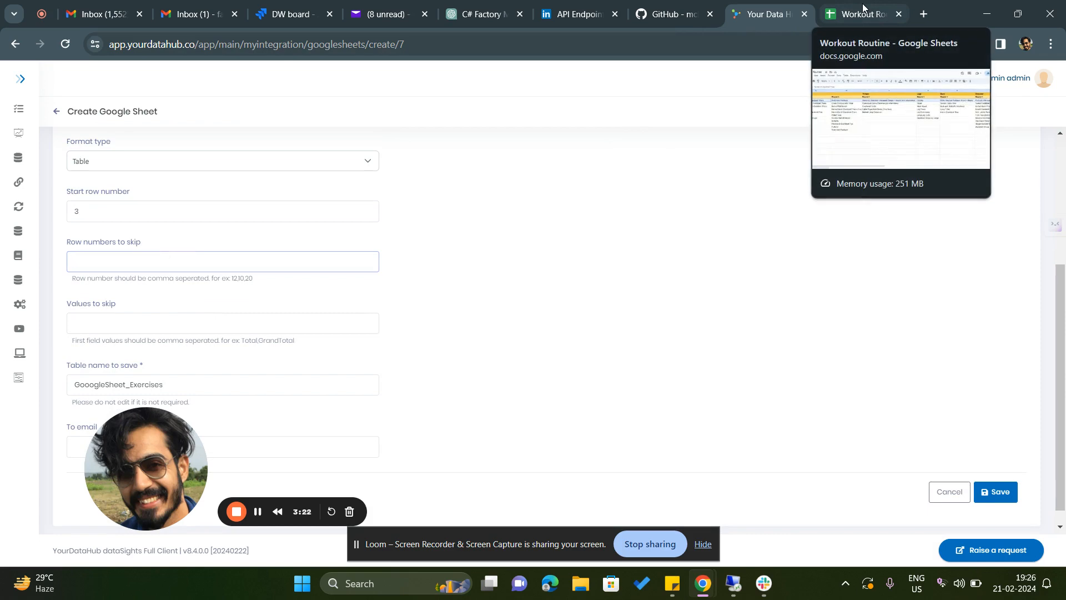
pyautogui.click(862, 3)
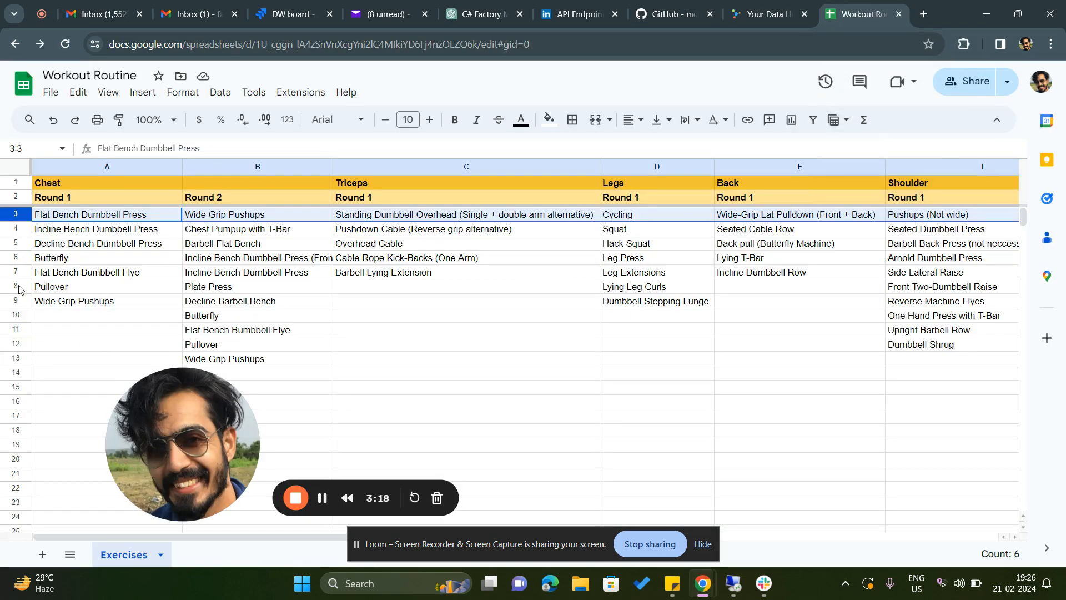
pyautogui.click(764, 14)
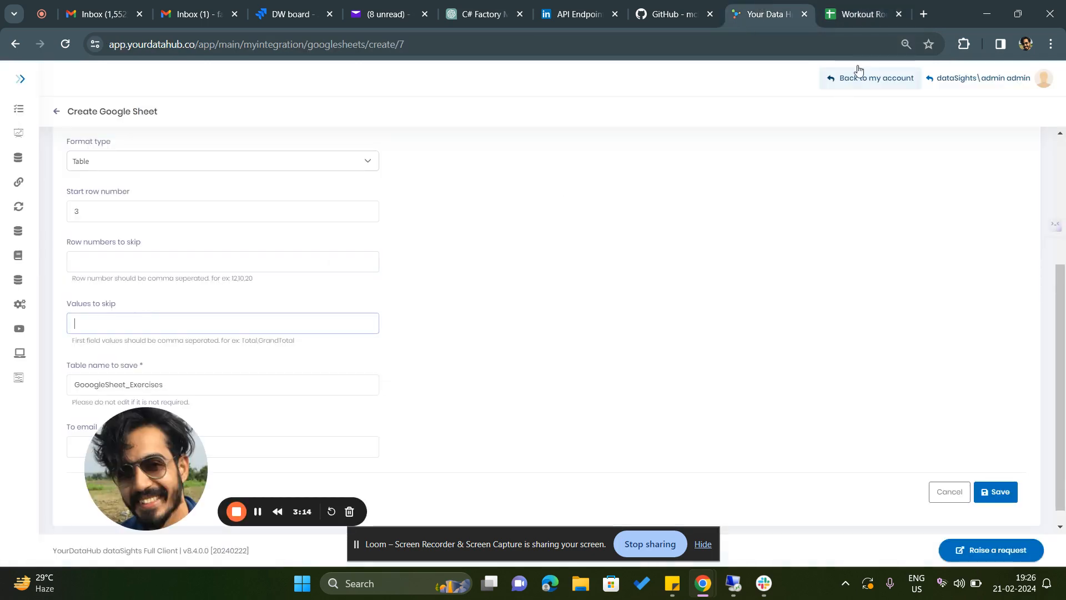
pyautogui.click(842, 19)
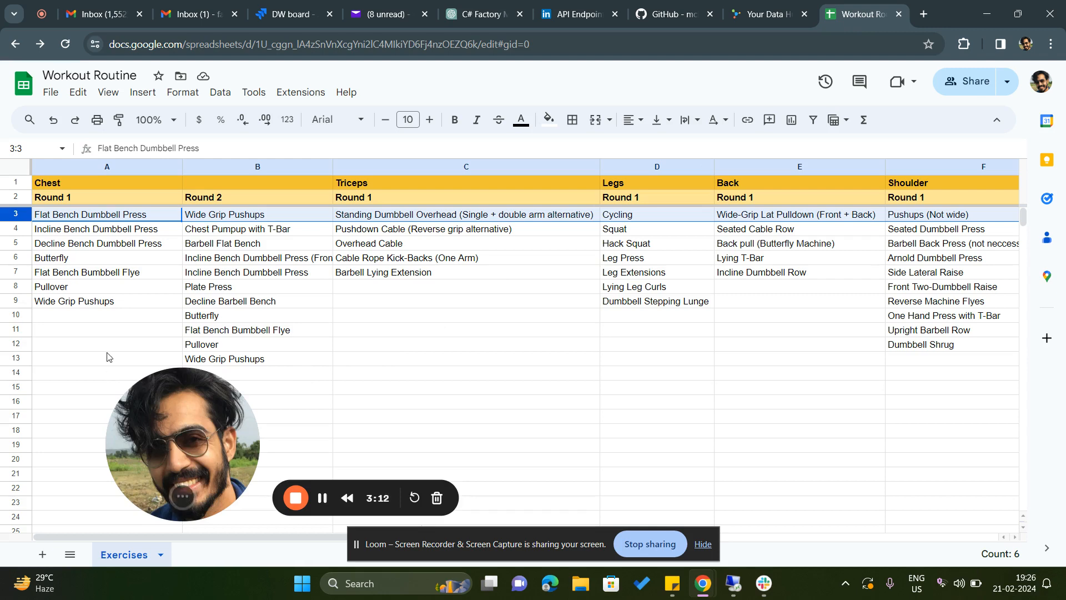
pyautogui.scroll(-1, 106, 355)
pyautogui.click(91, 347)
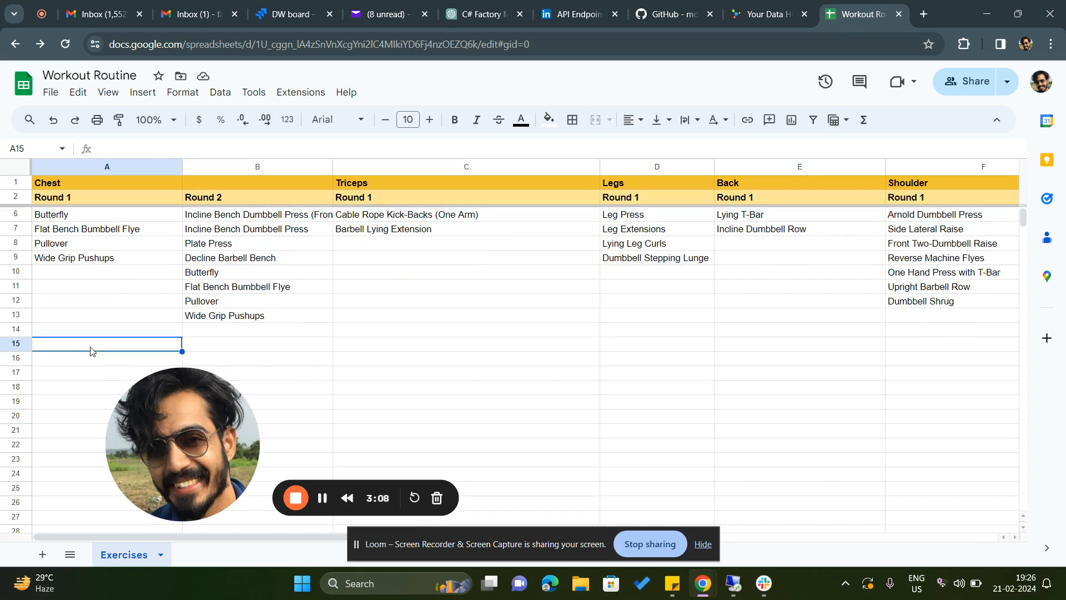
# Step: Try a sample Total entry in cell A15 of the Exercises sheet and remove it
pyautogui.write('Total')
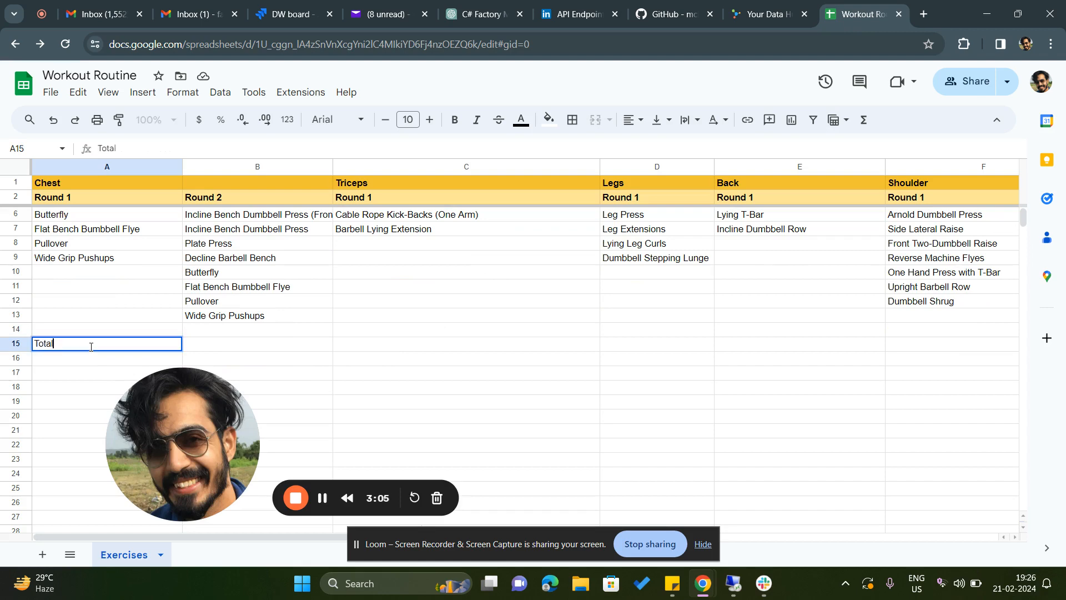
pyautogui.hotkey('ctrl', 's')
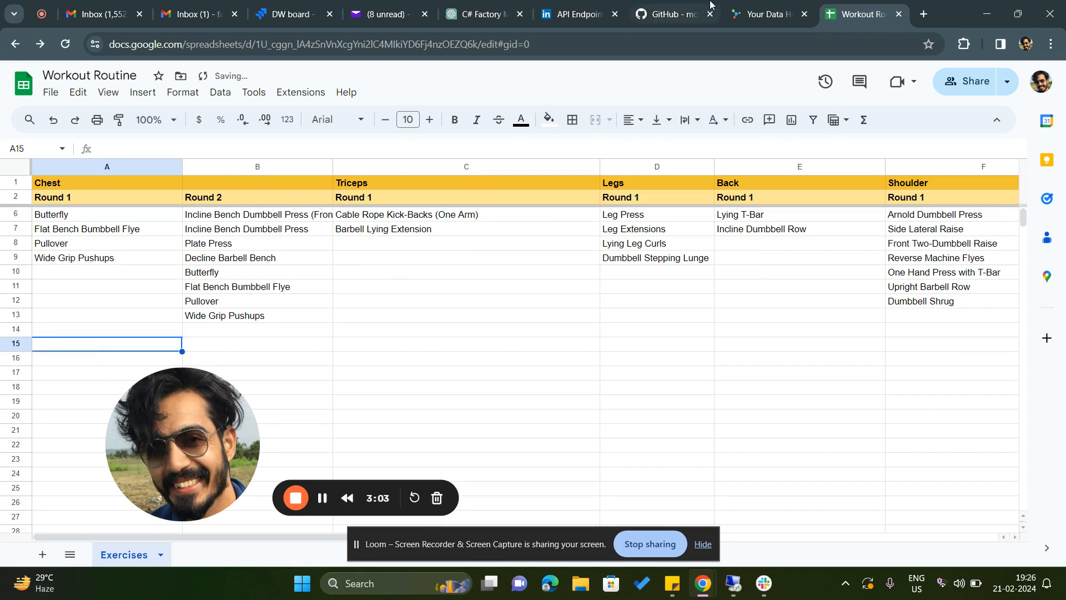
# Step: Back in Your Data Hub, review the Values to skip example and the Table name to save field
pyautogui.click(766, 14)
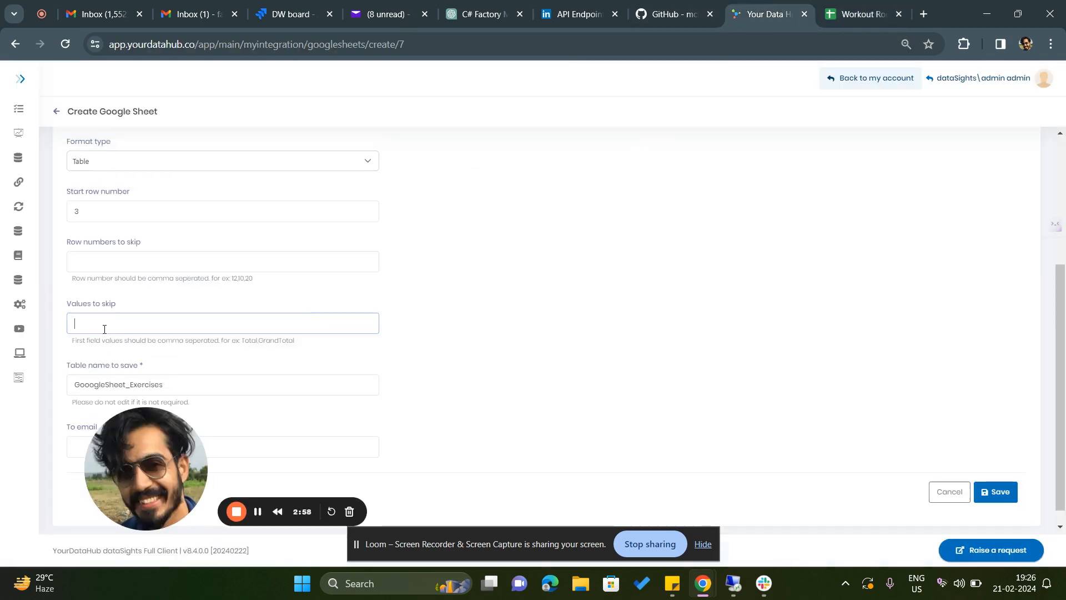
pyautogui.moveTo(243, 341); pyautogui.dragTo(251, 341)
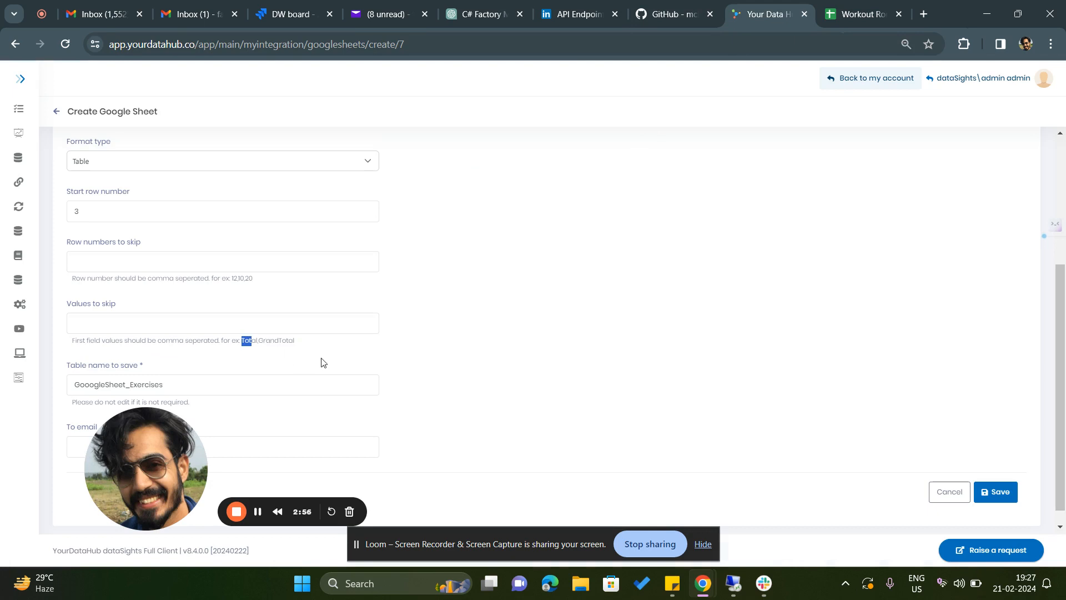
pyautogui.click(429, 367)
pyautogui.scroll(-1, 411, 359)
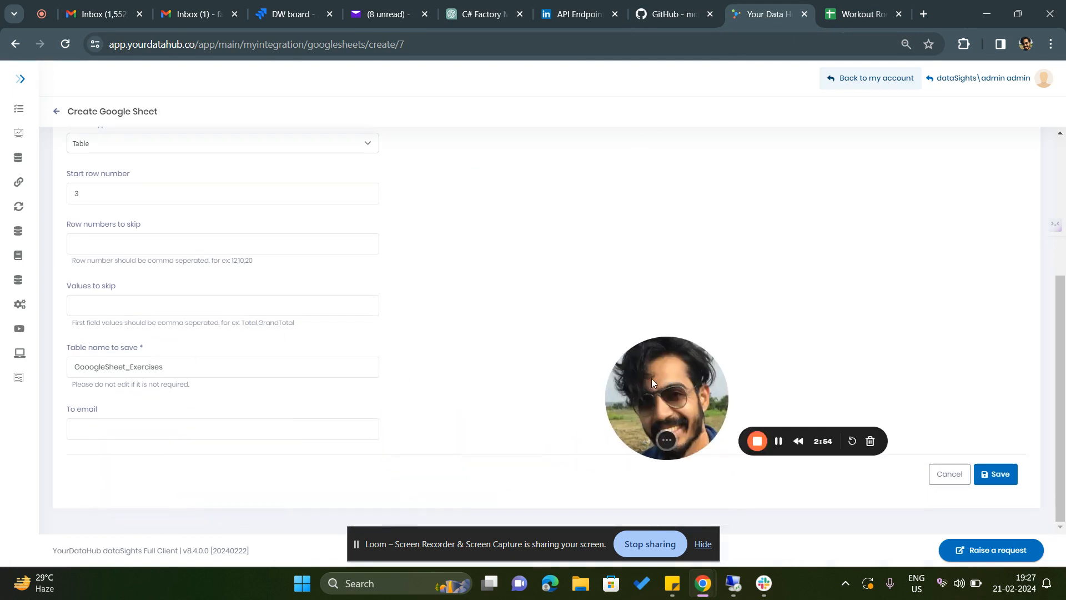
pyautogui.doubleClick(159, 368)
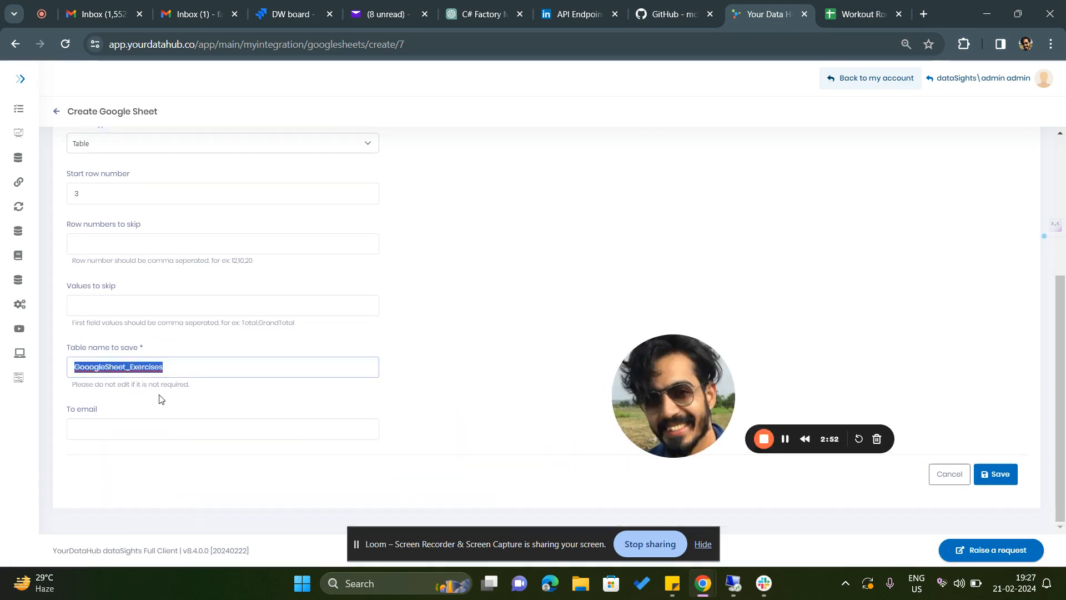
# Step: Add two blank rows to the Column list of the Exercise entity
pyautogui.scroll(4, 580, 262)
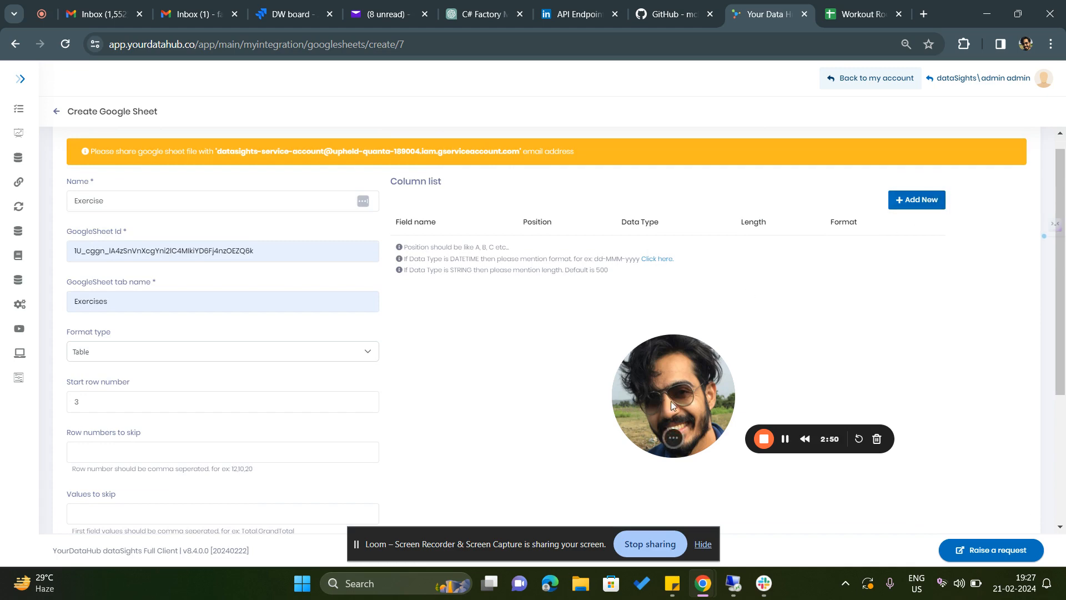
pyautogui.click(922, 207)
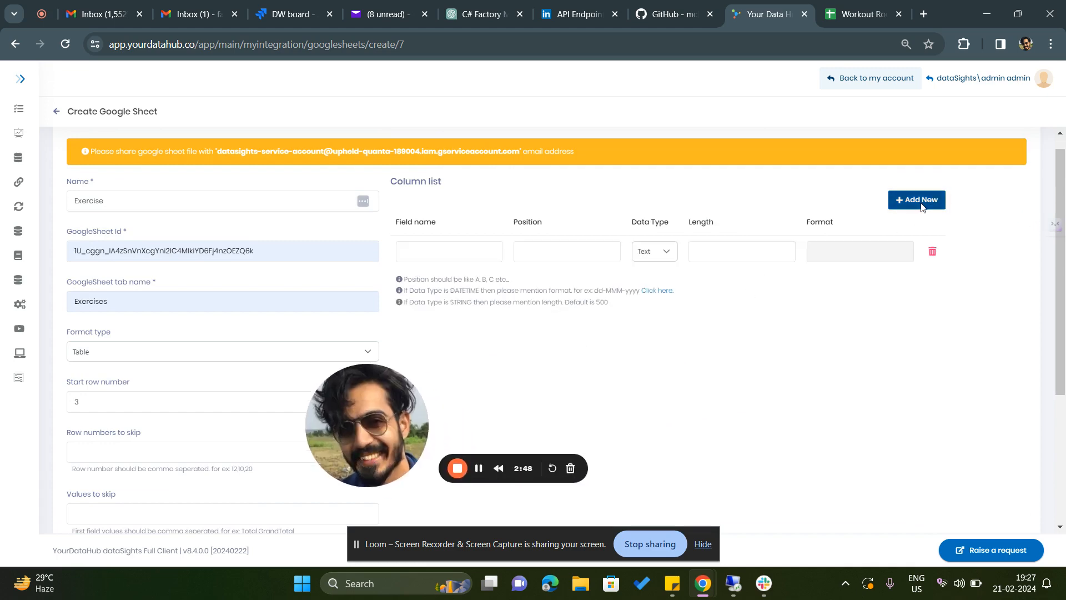
pyautogui.click(921, 205)
# Step: Fill the first column row with field name ChestRound1 and position A, checking the headers in the Workout Routine sheet
pyautogui.click(867, 15)
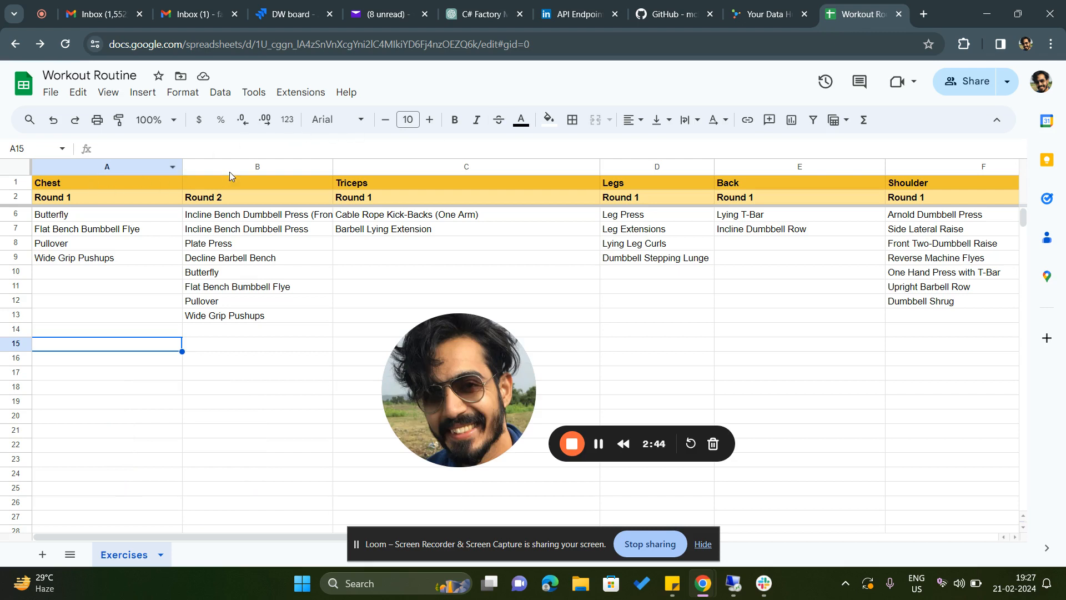
pyautogui.click(773, 14)
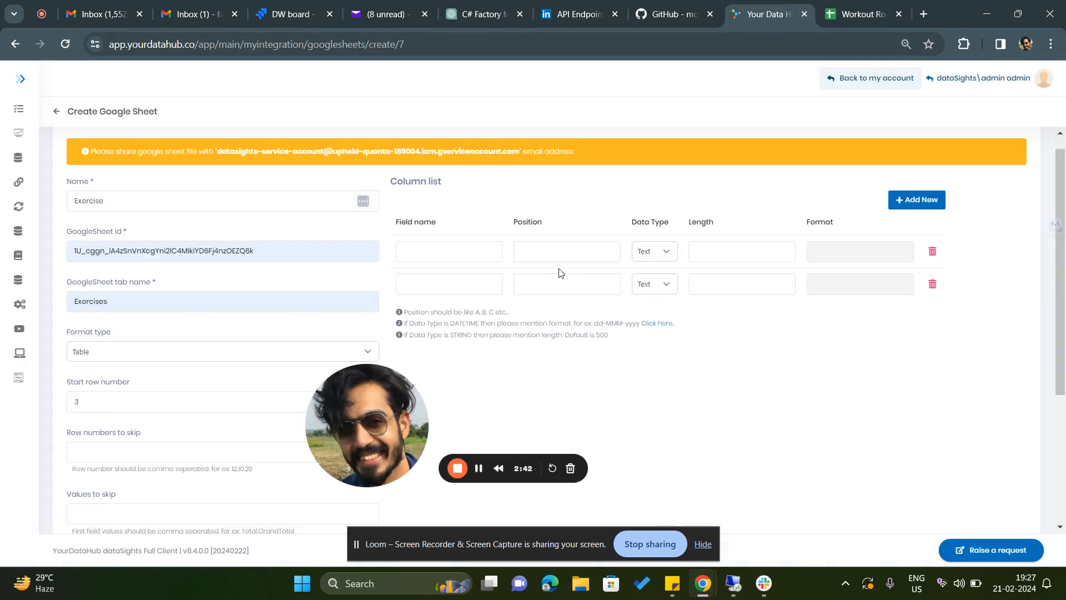
pyautogui.click(463, 250)
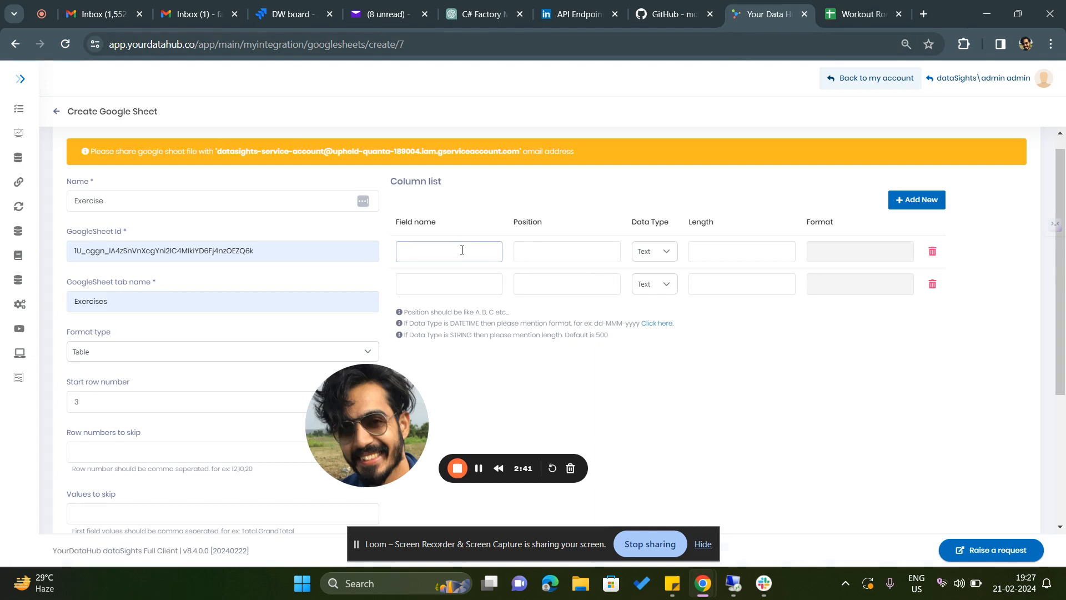
pyautogui.click(864, 14)
pyautogui.click(788, 17)
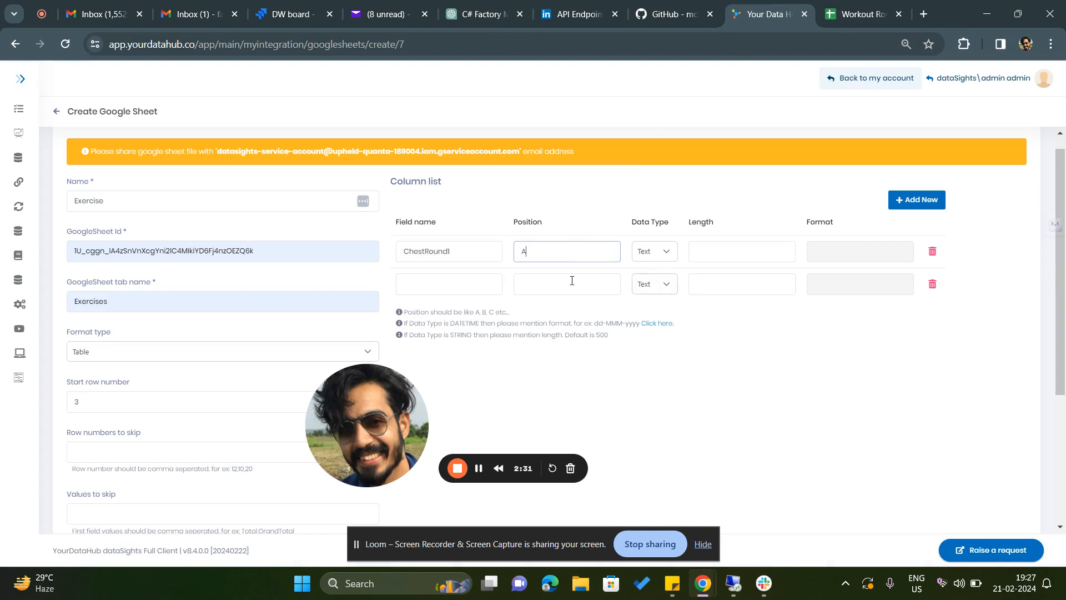
# Step: Fill the second column row with field name ChestRound2, adapted from a copy of the first name, and position B
pyautogui.doubleClick(427, 251)
pyautogui.hotkey('ctrl', 'c')
pyautogui.click(464, 288)
pyautogui.hotkey('ctrl', 'v')
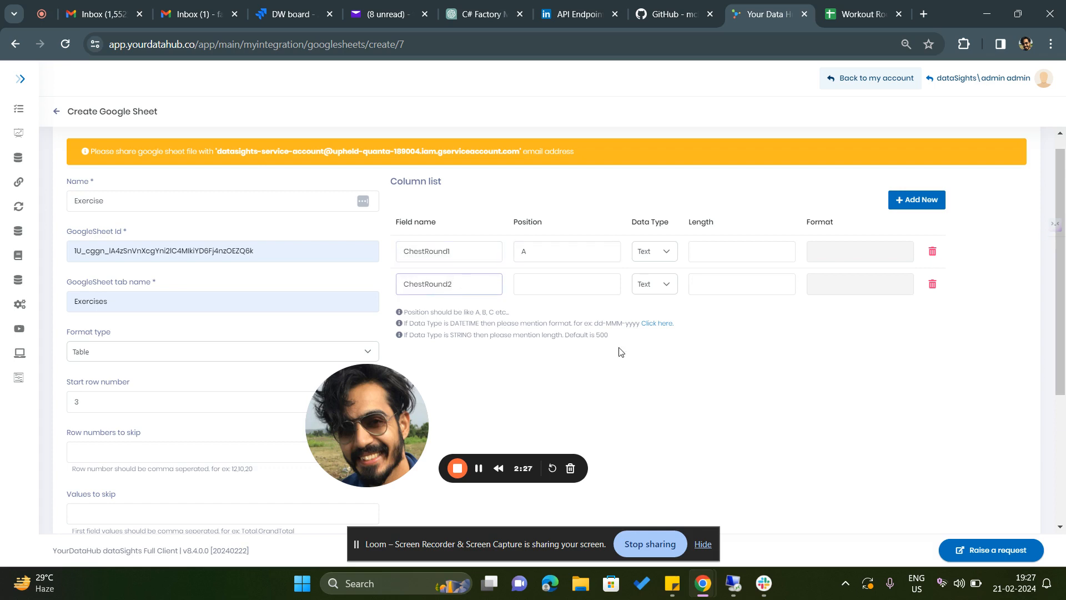
pyautogui.click(557, 289)
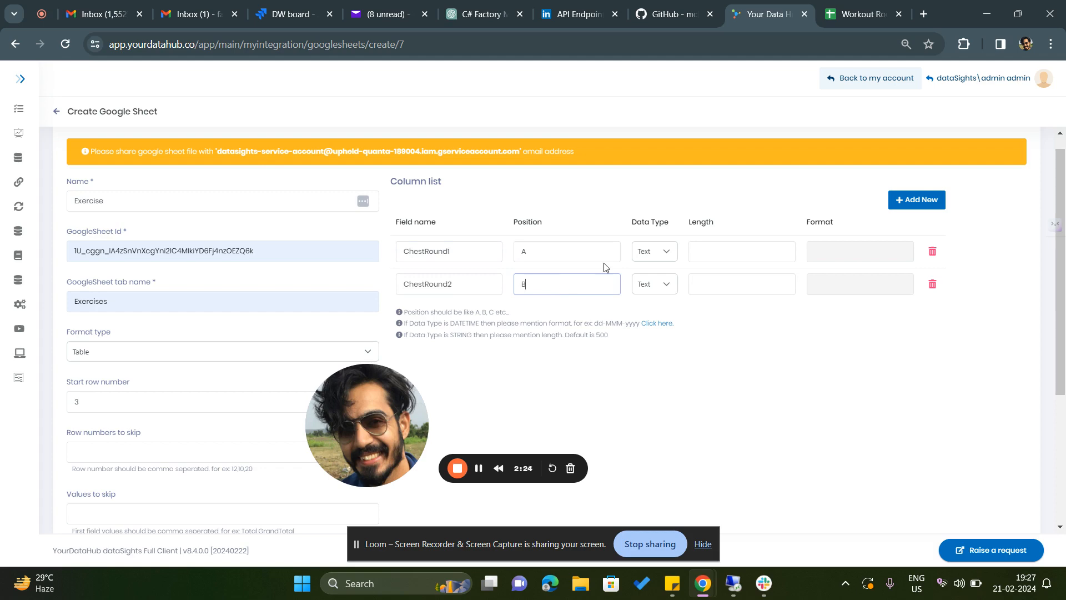
pyautogui.click(846, 14)
pyautogui.click(777, 17)
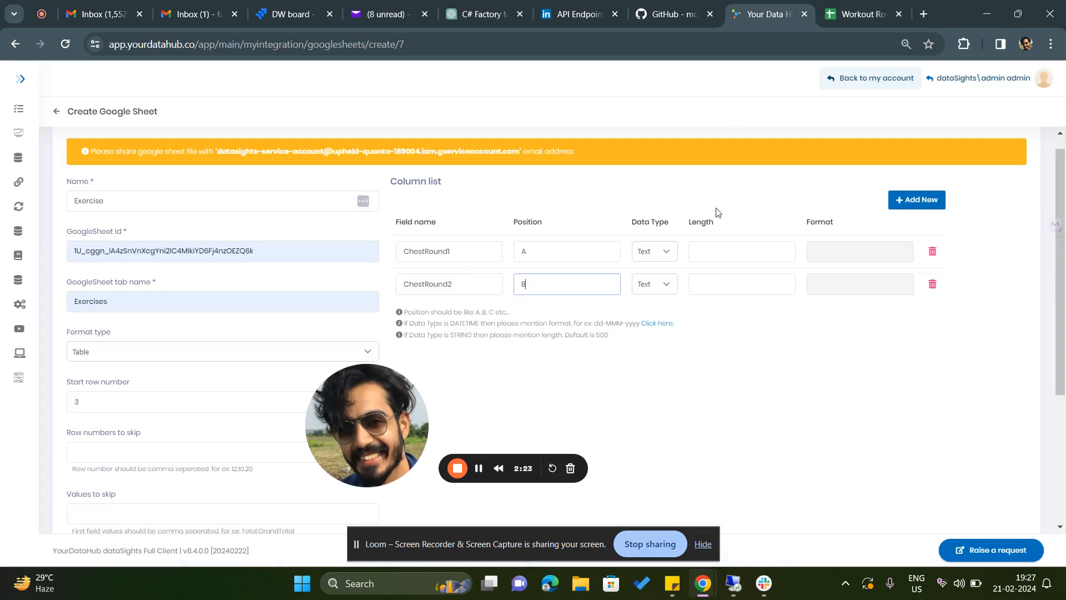
# Step: Try the DateTime data type and its Format field on the ChestRound2 column, and restore the Text type
pyautogui.click(662, 289)
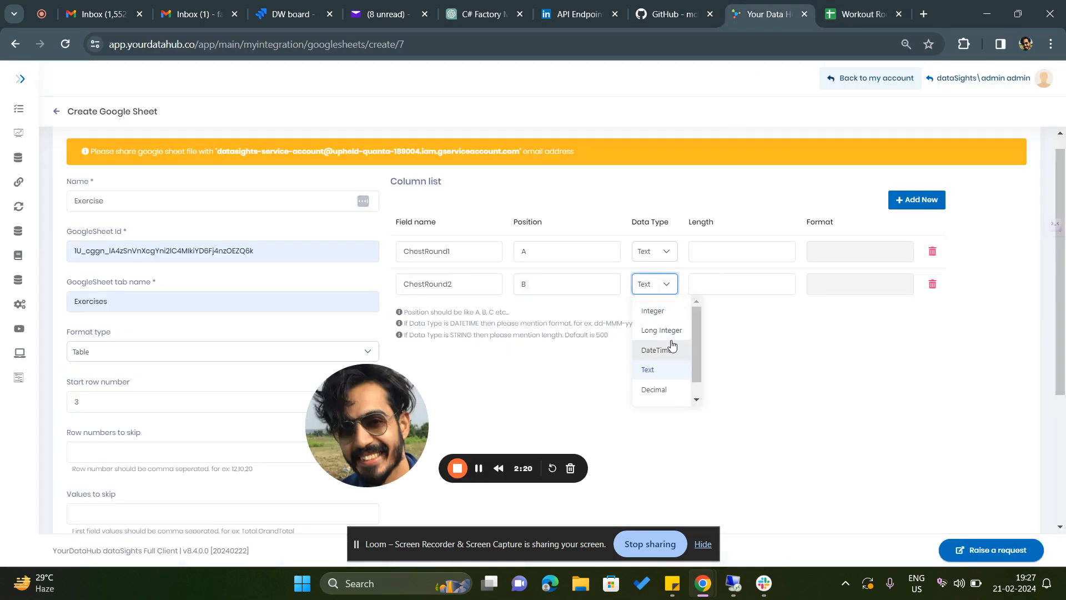
pyautogui.moveTo(695, 338)
pyautogui.mouseDown()
pyautogui.moveTo(701, 365)
pyautogui.moveTo(695, 336)
pyautogui.mouseUp()
pyautogui.click(673, 350)
pyautogui.click(875, 286)
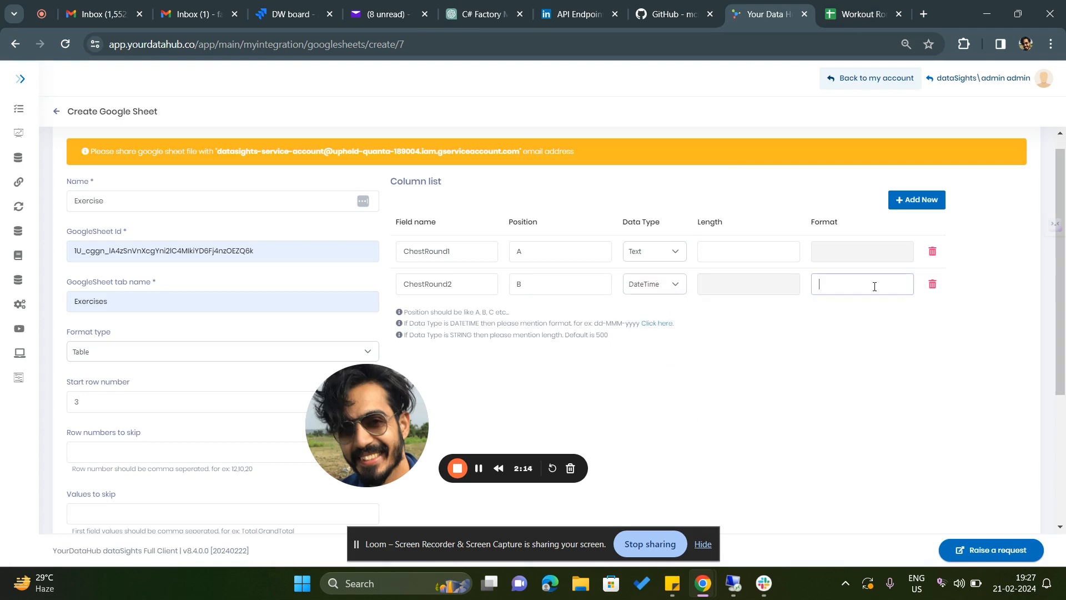
pyautogui.click(657, 293)
pyautogui.click(647, 370)
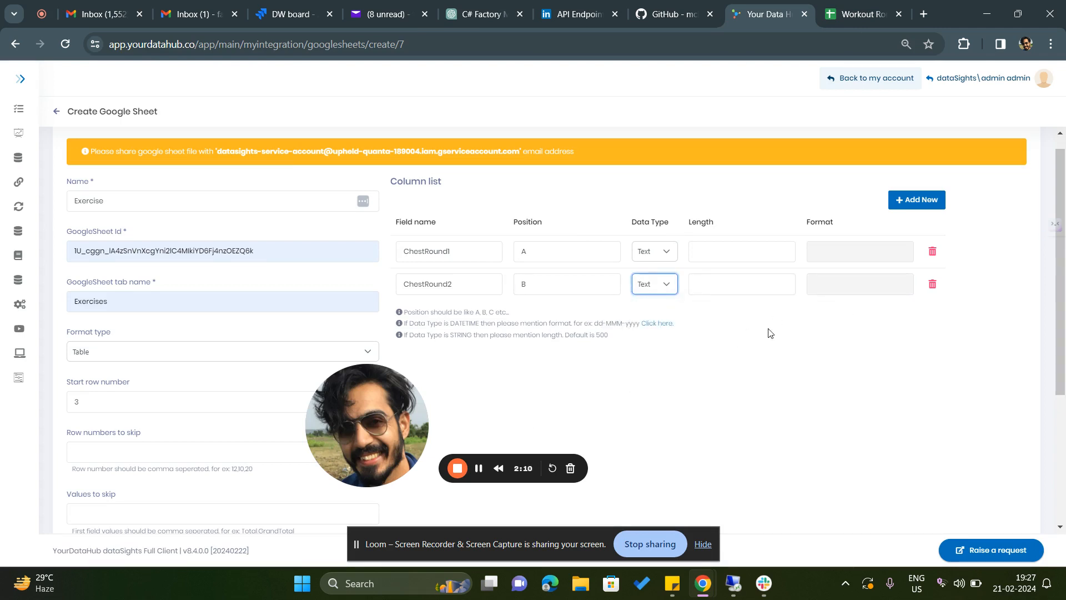
# Step: Save the new Exercise entity in the GoogleSheets connector
pyautogui.scroll(-4, 769, 333)
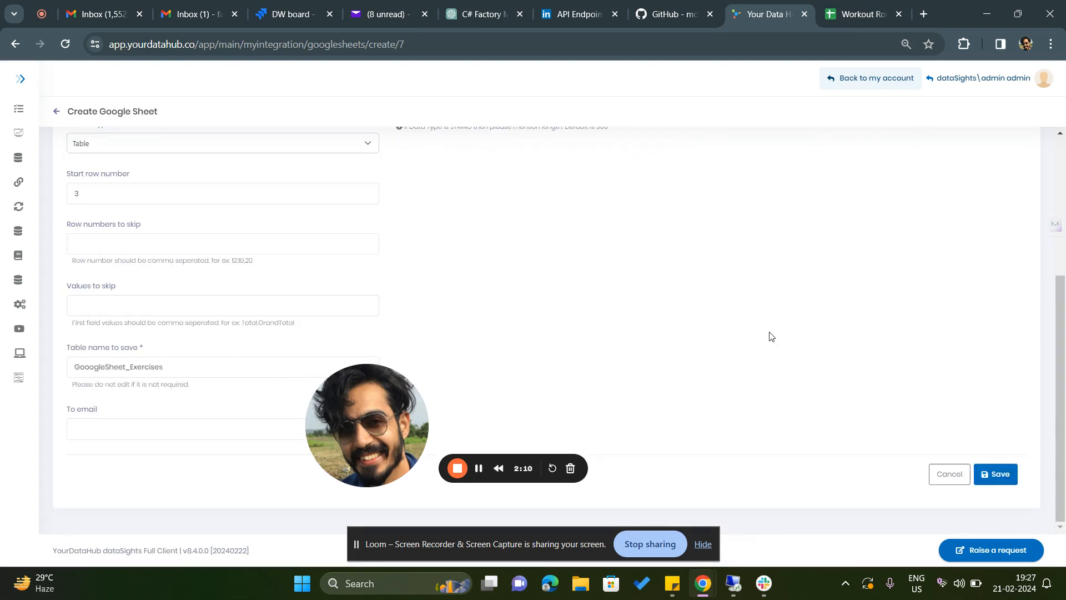
pyautogui.click(996, 474)
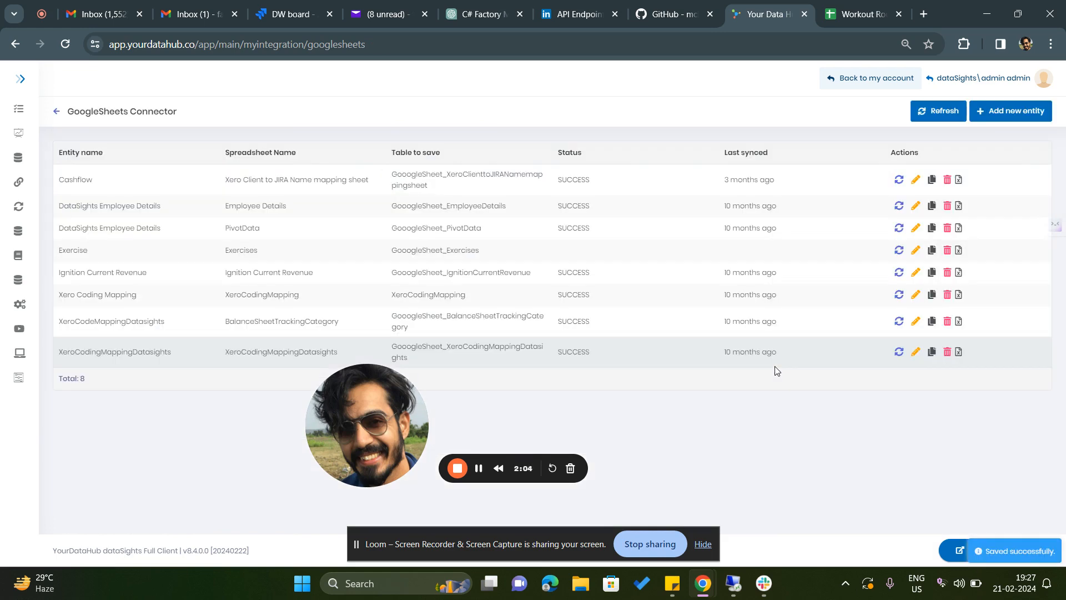
# Step: Open the Syncs list and review the schedule settings of the GoogleSheets sync without saving
pyautogui.moveTo(16, 183)
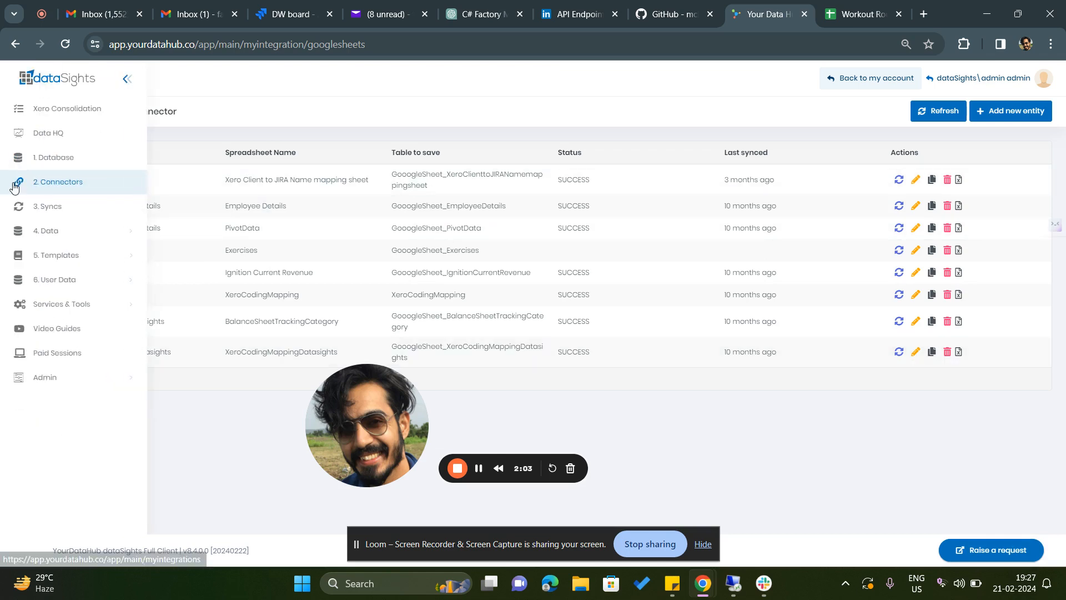
pyautogui.click(50, 206)
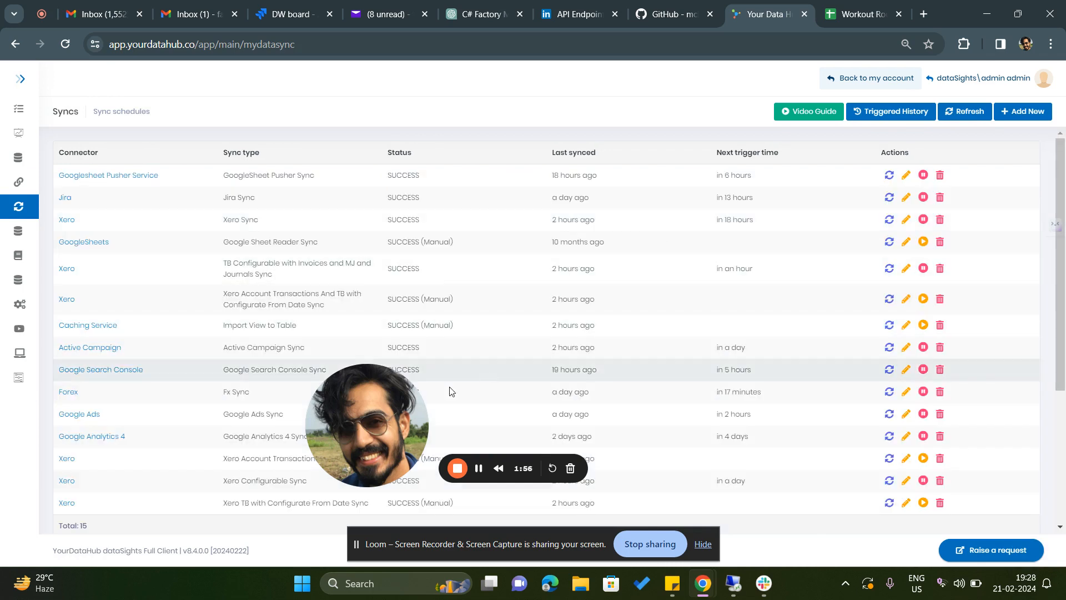
pyautogui.moveTo(371, 407); pyautogui.dragTo(344, 78)
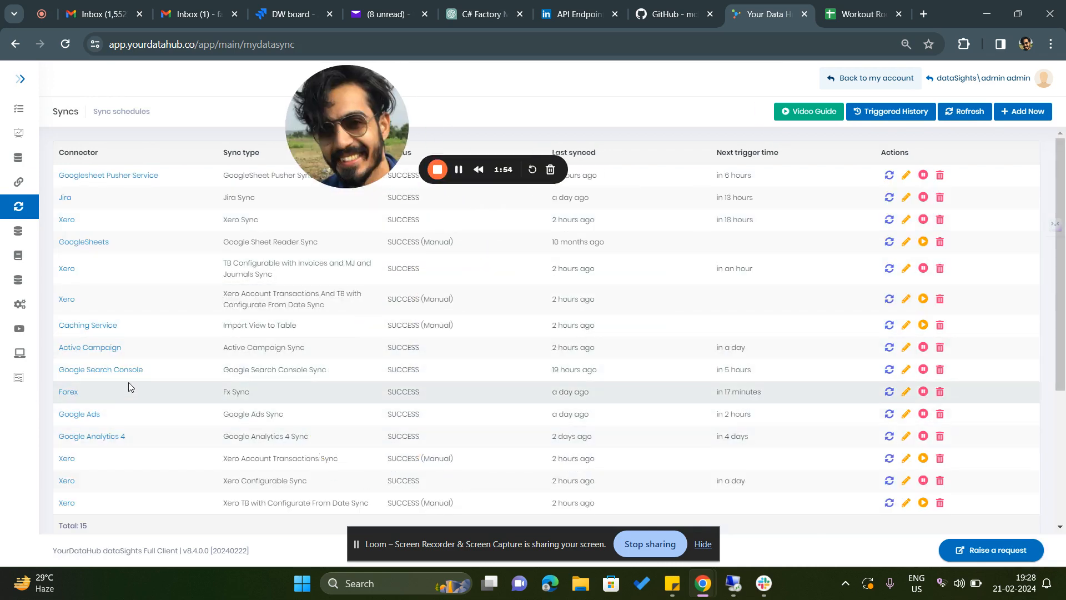
pyautogui.scroll(-1, 128, 384)
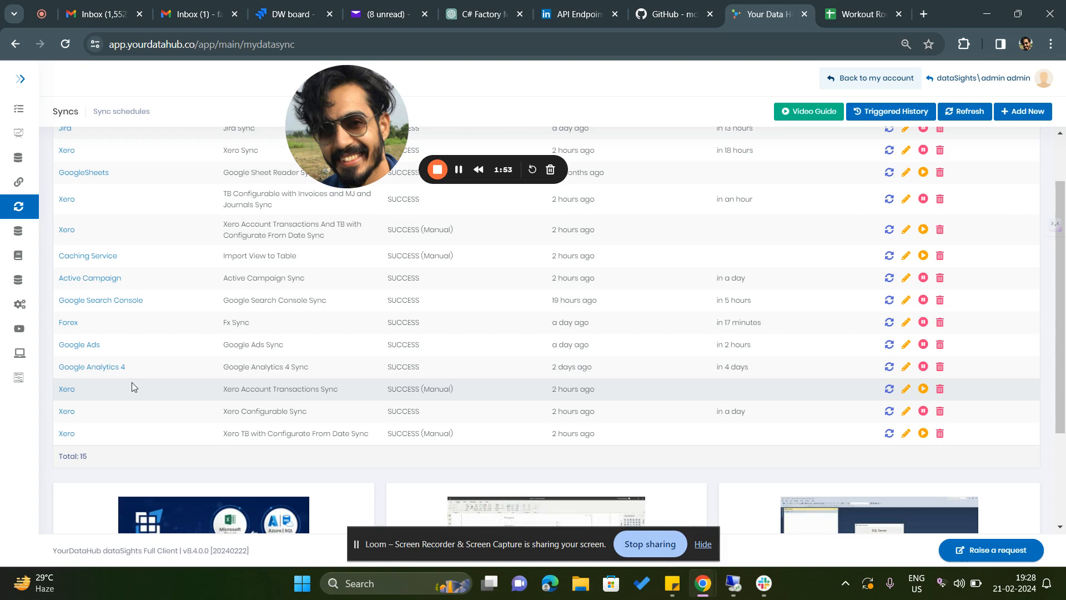
pyautogui.scroll(1, 131, 356)
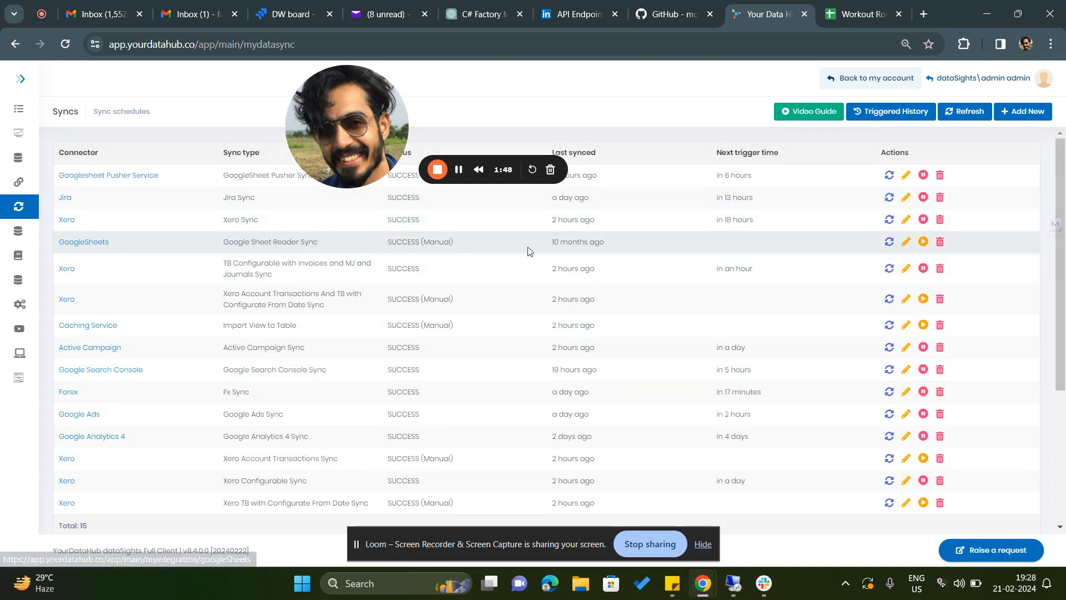
pyautogui.click(907, 243)
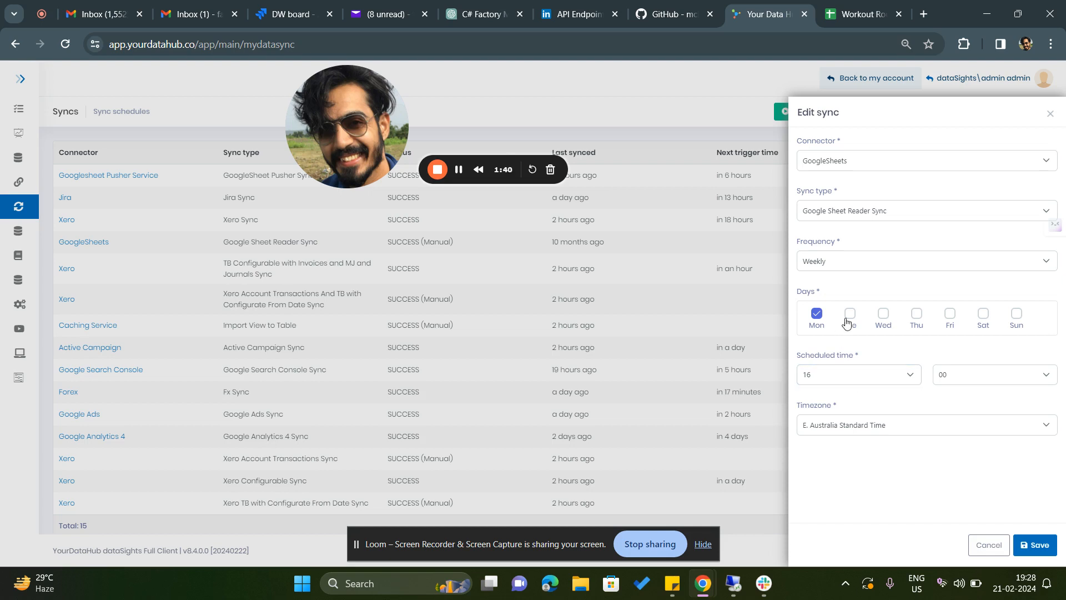
pyautogui.click(989, 545)
# Step: Examine the Connector and Frequency options for adding a new sync, and discard the form
pyautogui.click(1021, 111)
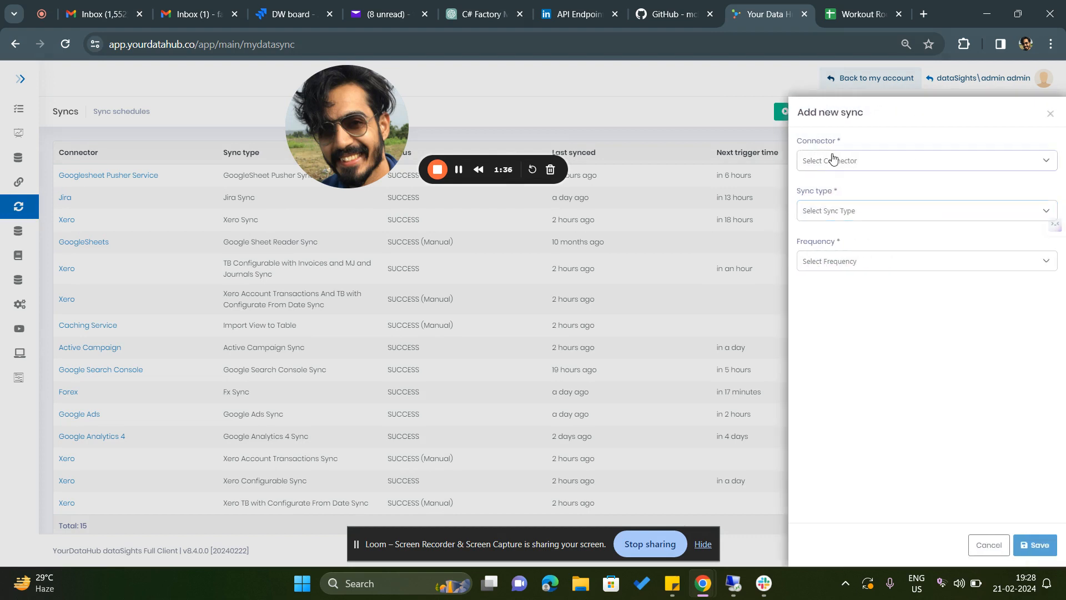
pyautogui.click(851, 162)
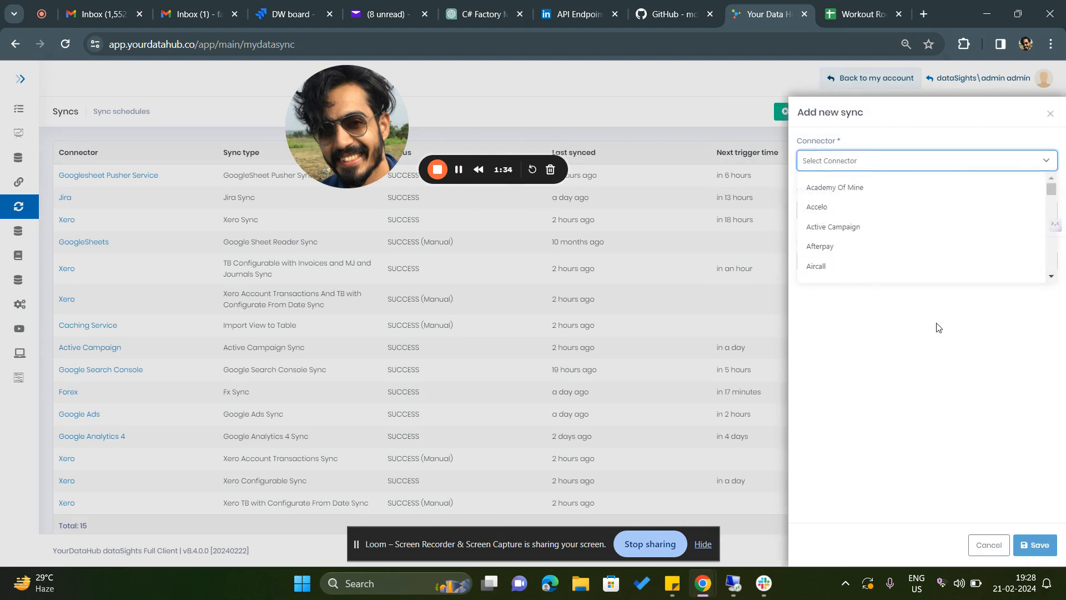
pyautogui.click(942, 340)
pyautogui.click(850, 281)
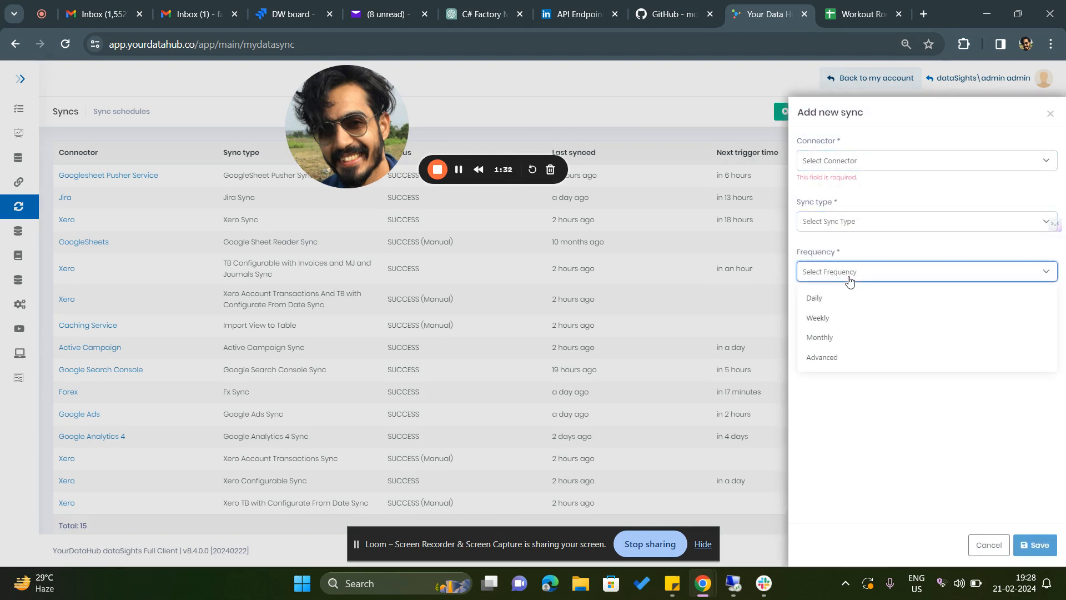
pyautogui.click(892, 462)
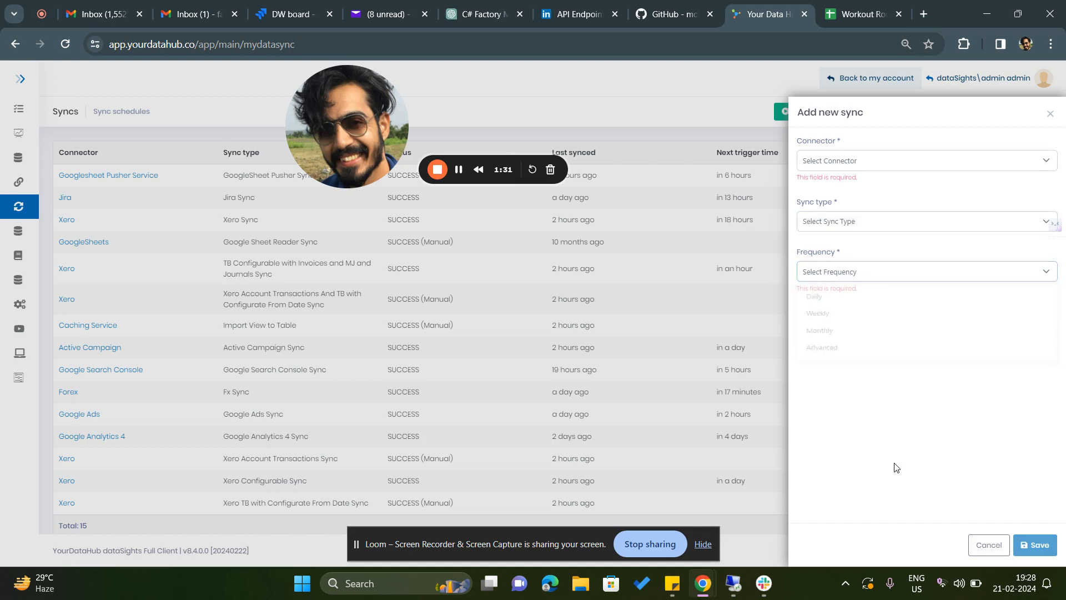
pyautogui.click(992, 544)
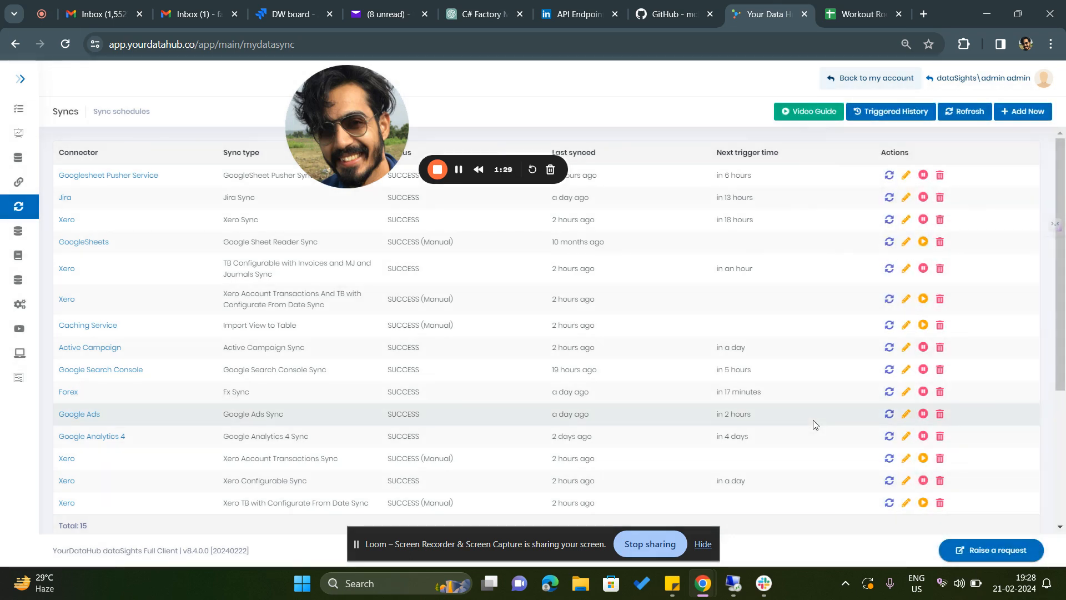